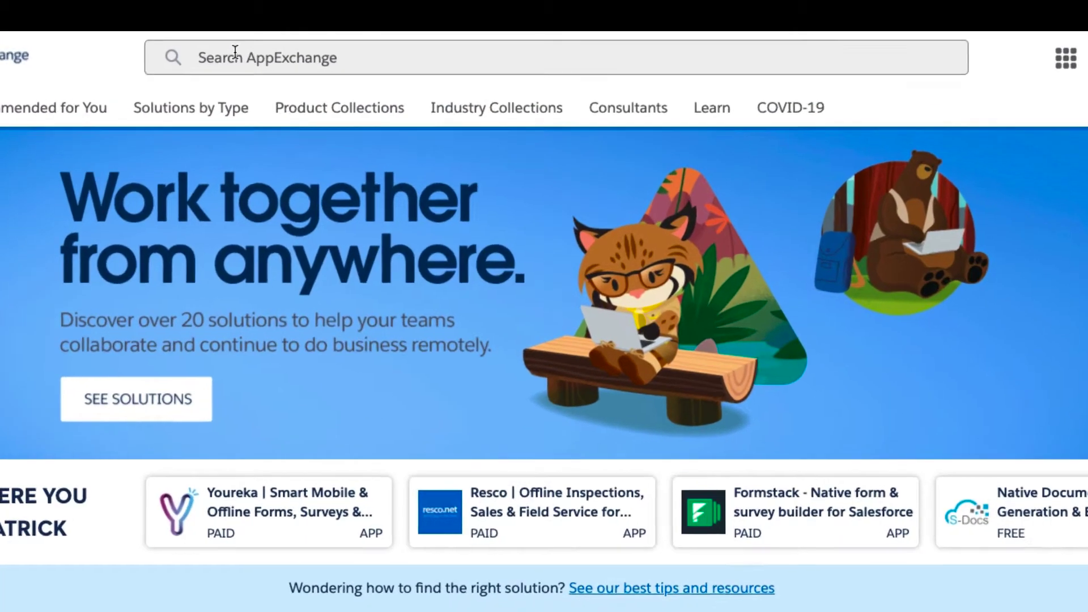
# - Find Youreka on AppExchange and start getting the app by logging in with Trailblazer.me
pyautogui.click(318, 45)
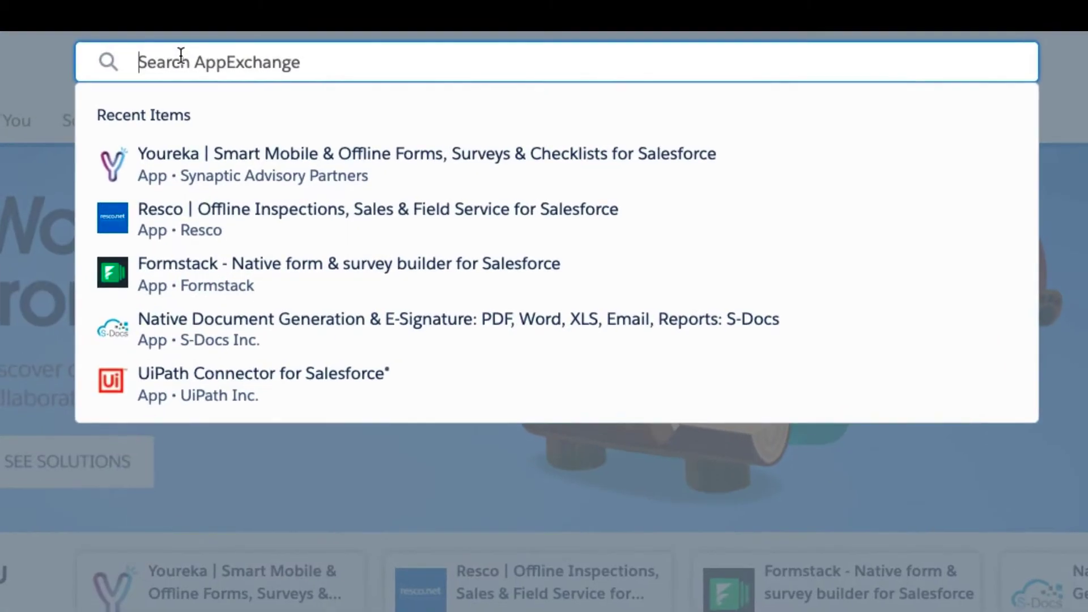
pyautogui.write('Youreka')
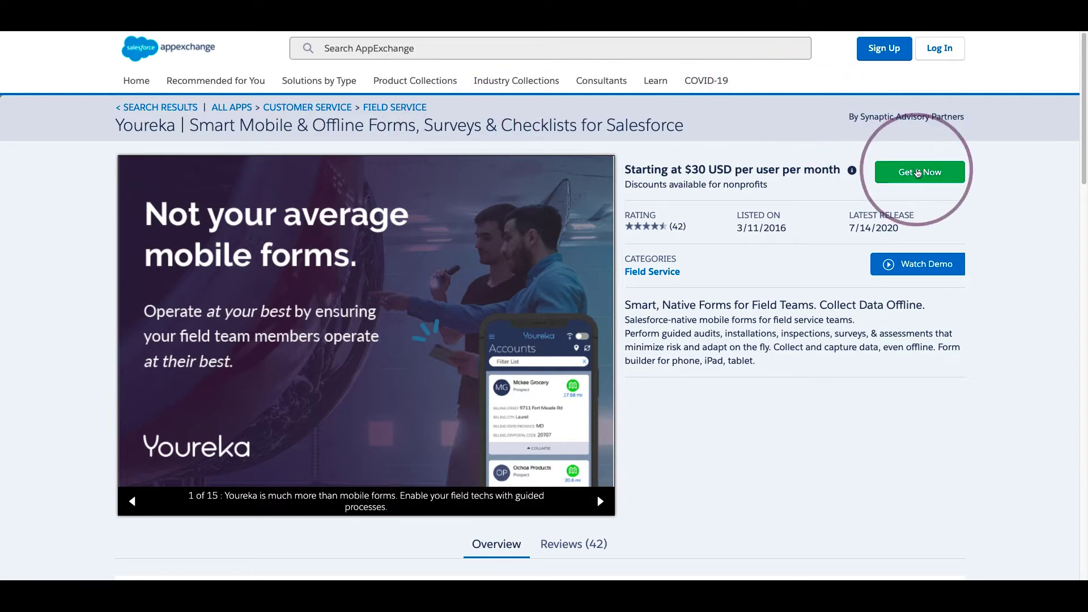
pyautogui.click(918, 173)
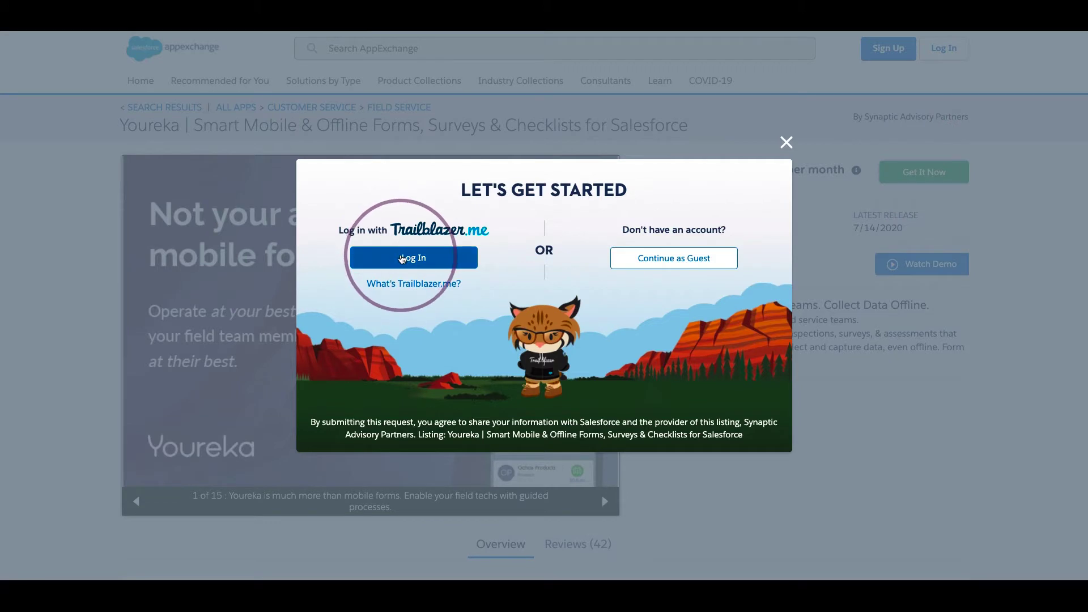
pyautogui.click(402, 258)
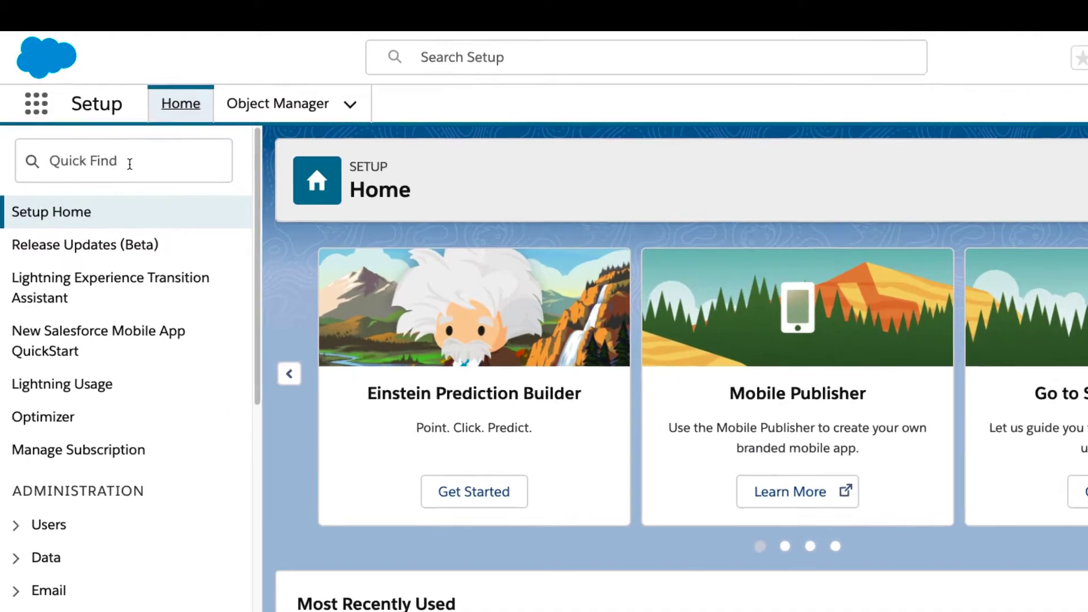
# - Find the Installed Packages page in Setup by searching for "installed" and open it
pyautogui.click(143, 136)
pyautogui.write('installed')
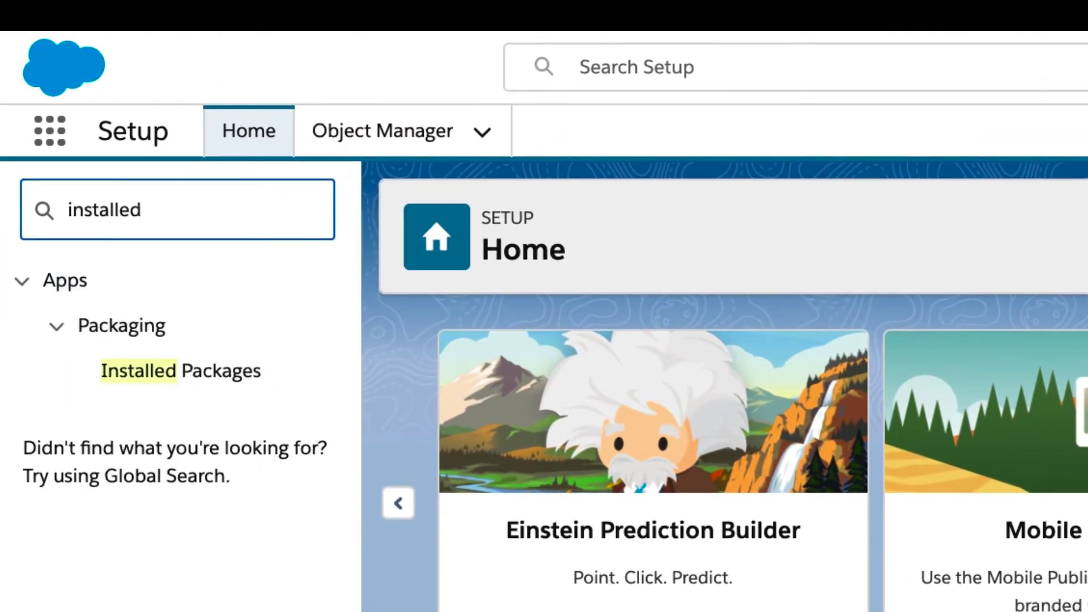
pyautogui.click(209, 381)
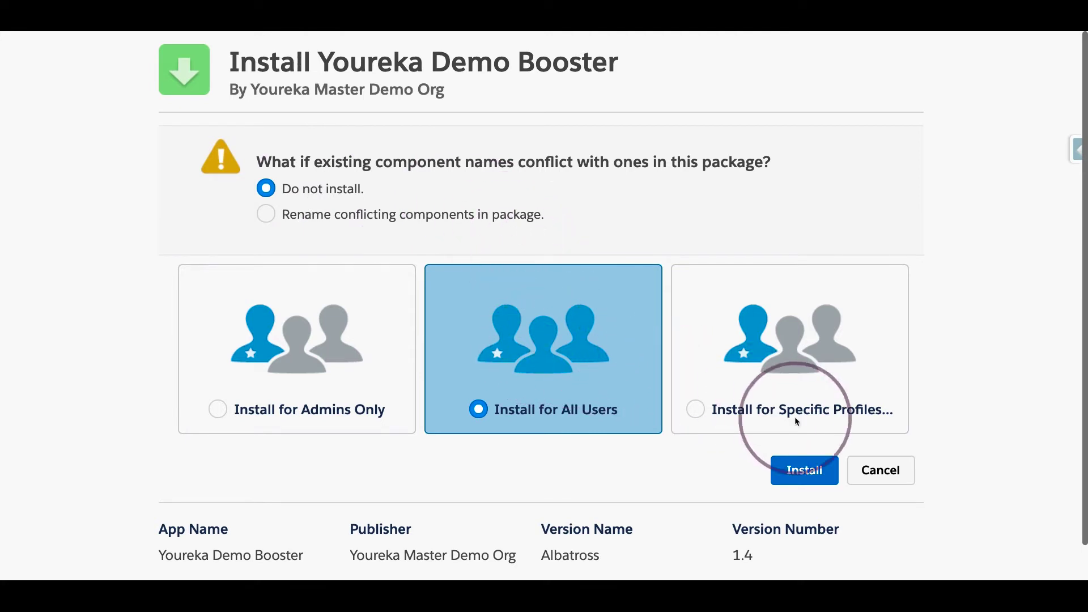
# - Install the Youreka Demo Booster package for all users and open Installed Packages in Setup
pyautogui.click(805, 471)
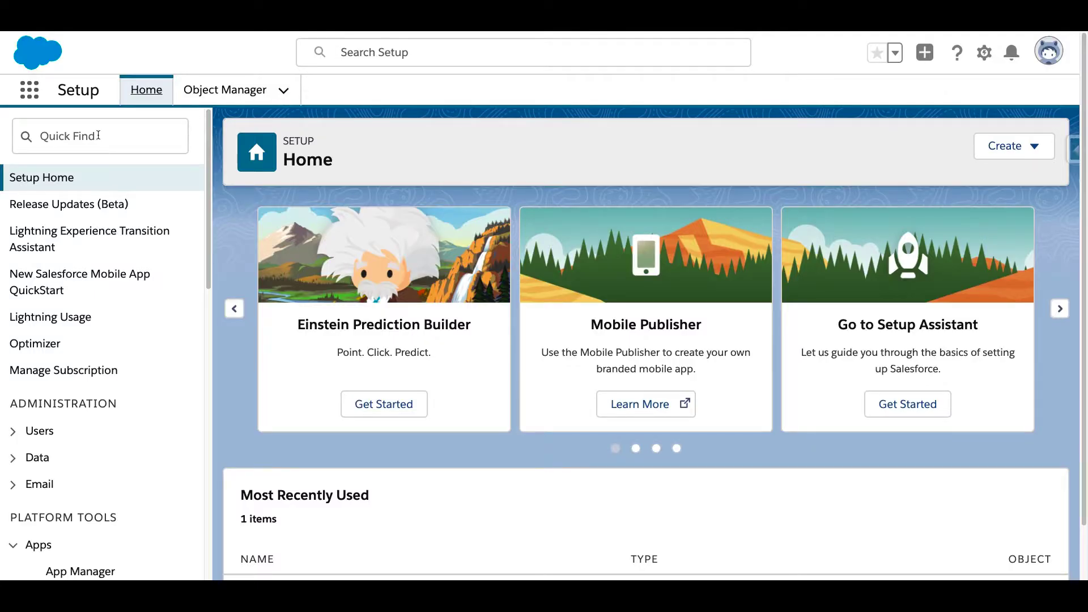
pyautogui.click(84, 138)
pyautogui.write('Installed Pack')
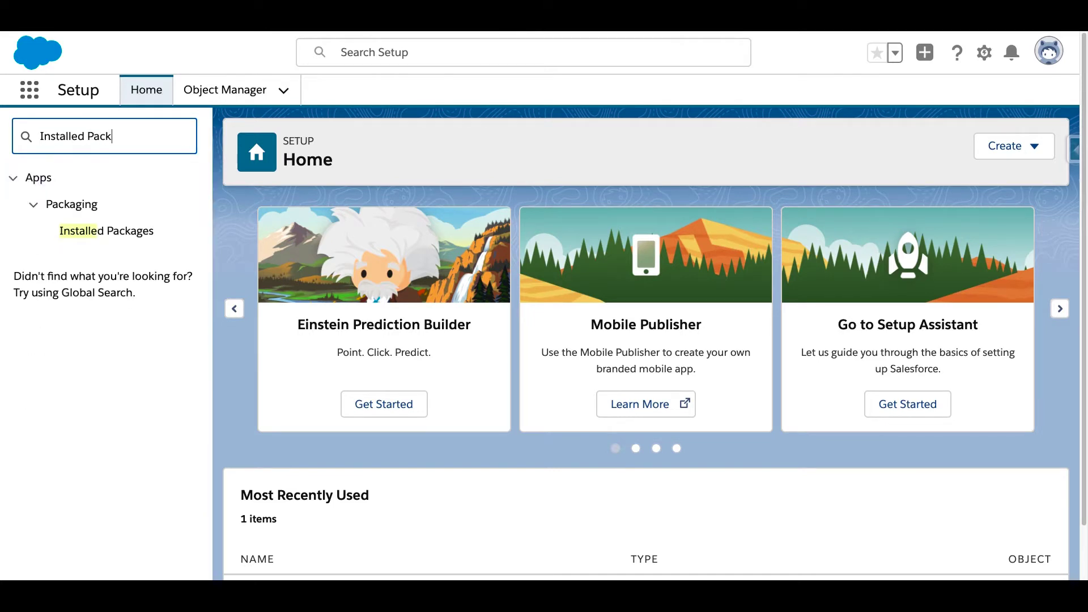
pyautogui.click(107, 242)
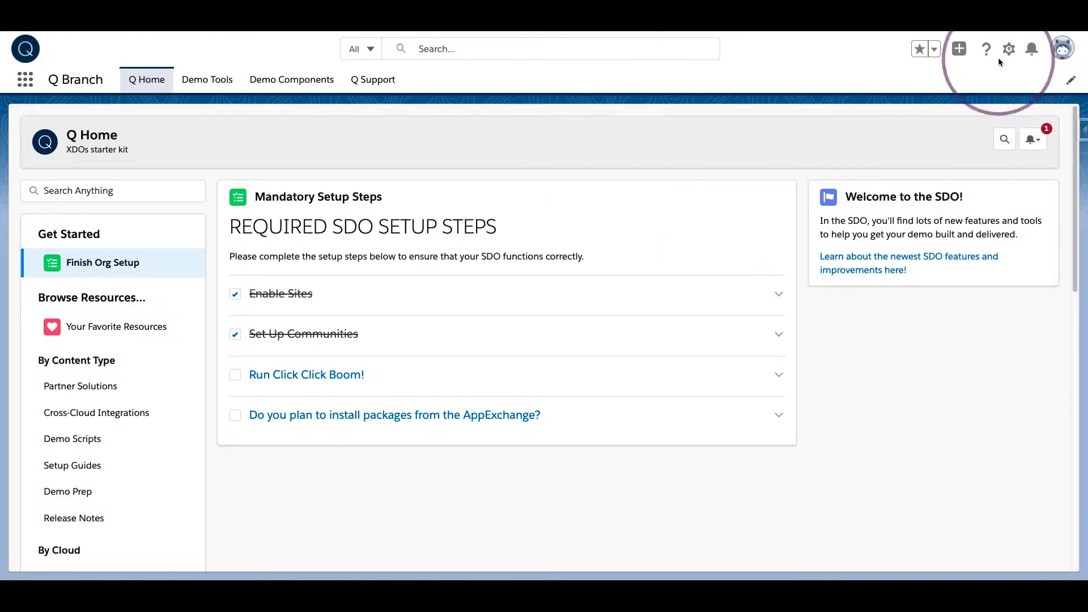
# - Open the Form object with API name disco__Form__c in Setup's Object Manager
pyautogui.click(1008, 50)
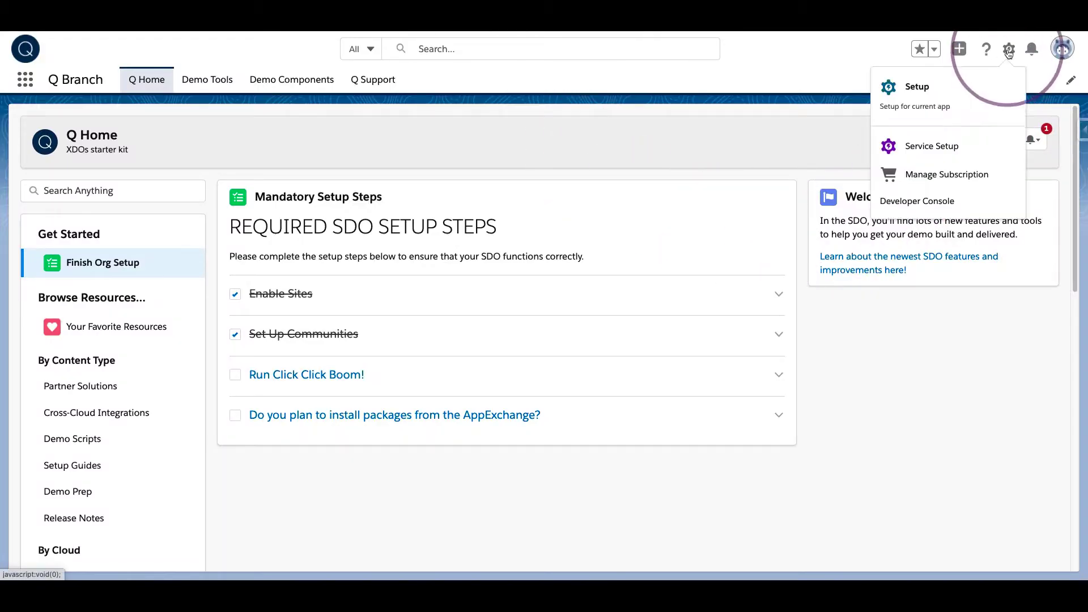
pyautogui.click(918, 94)
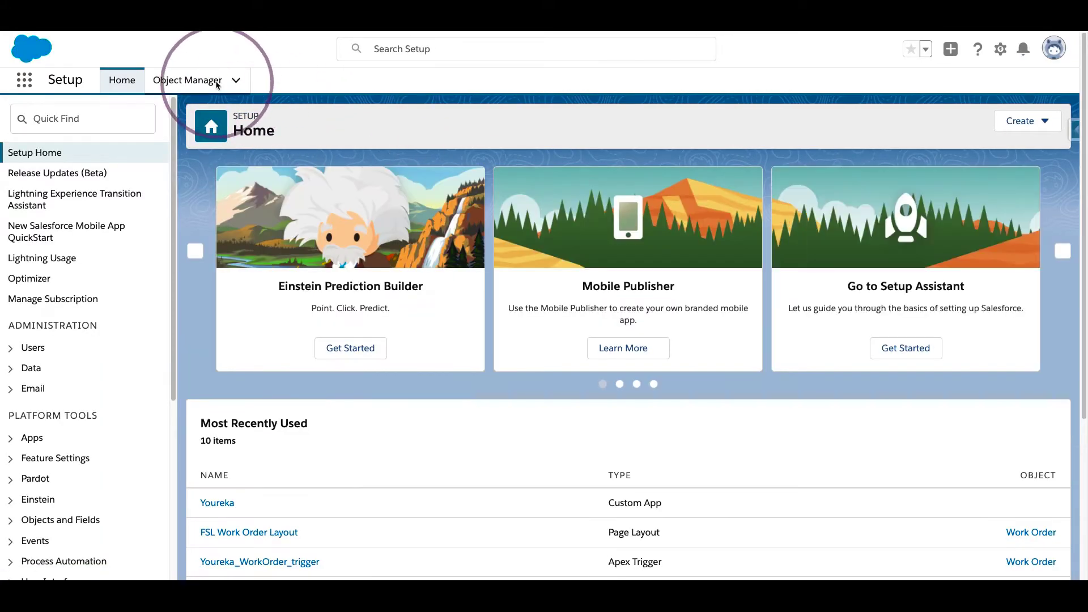
pyautogui.click(191, 81)
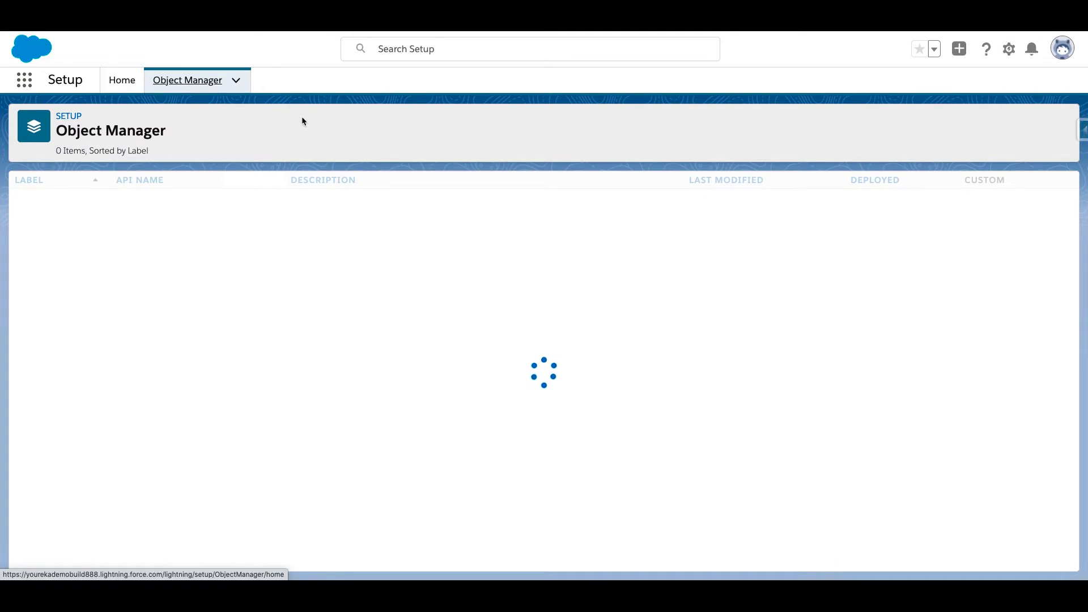
pyautogui.click(834, 125)
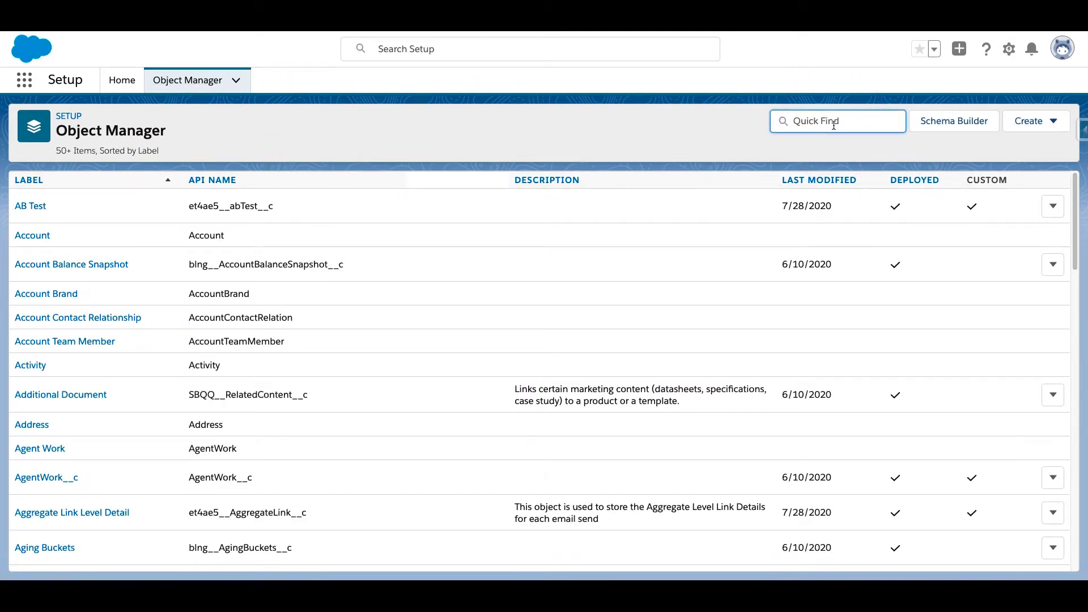
pyautogui.write('Form')
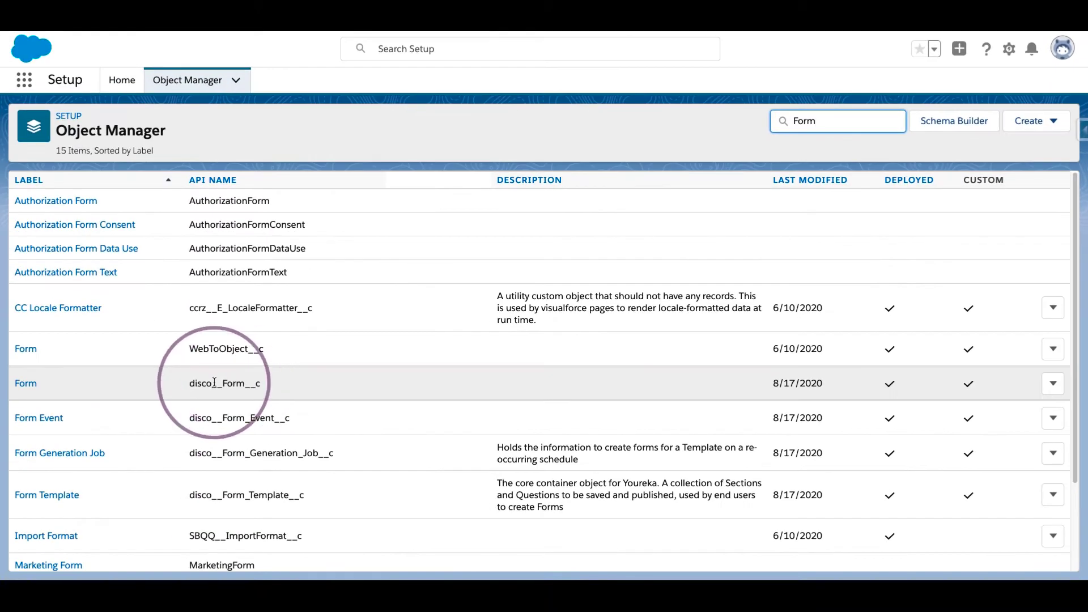
pyautogui.click(25, 383)
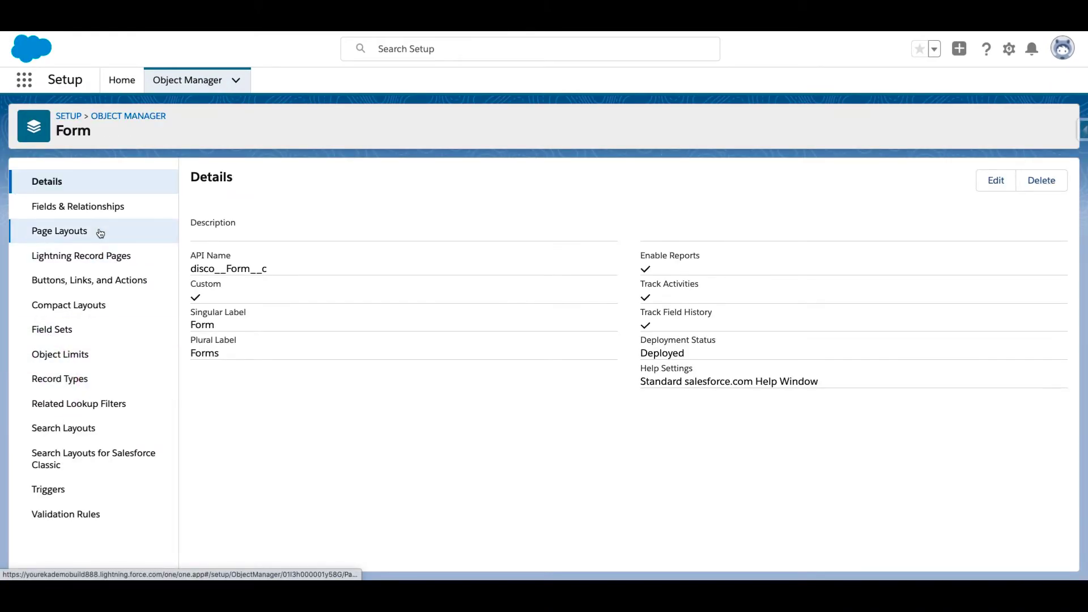
# - Open the Form object's Form Lightning Page for editing in Lightning App Builder
pyautogui.click(102, 258)
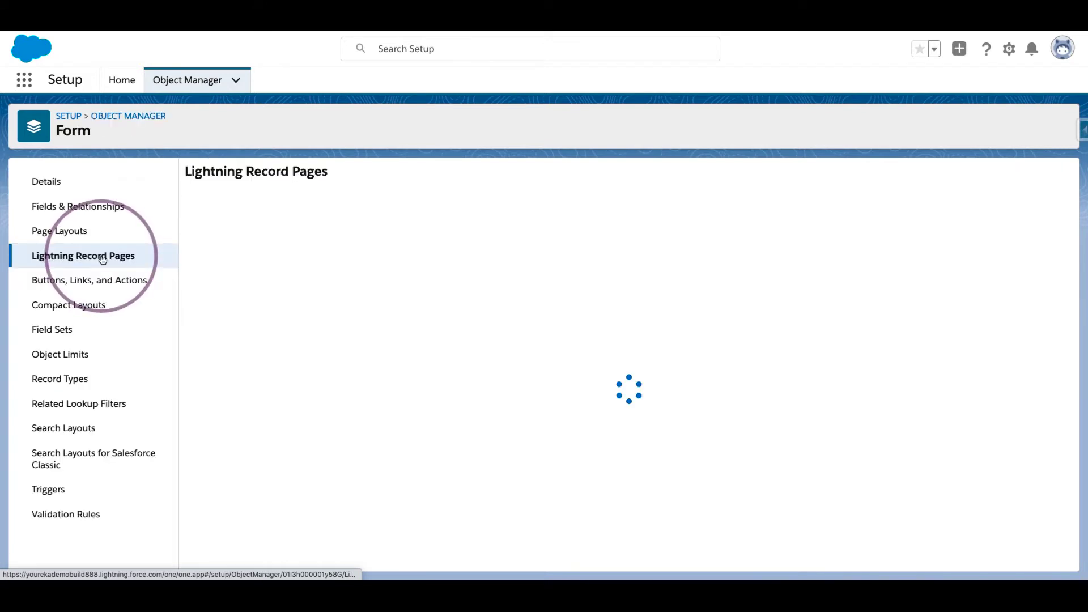
pyautogui.click(258, 238)
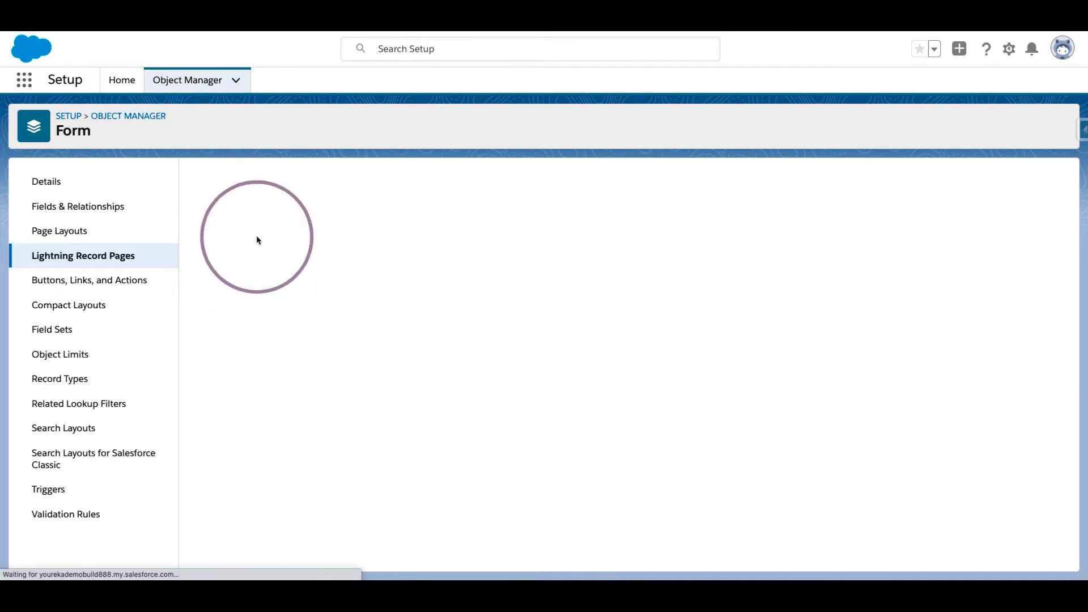
pyautogui.click(473, 226)
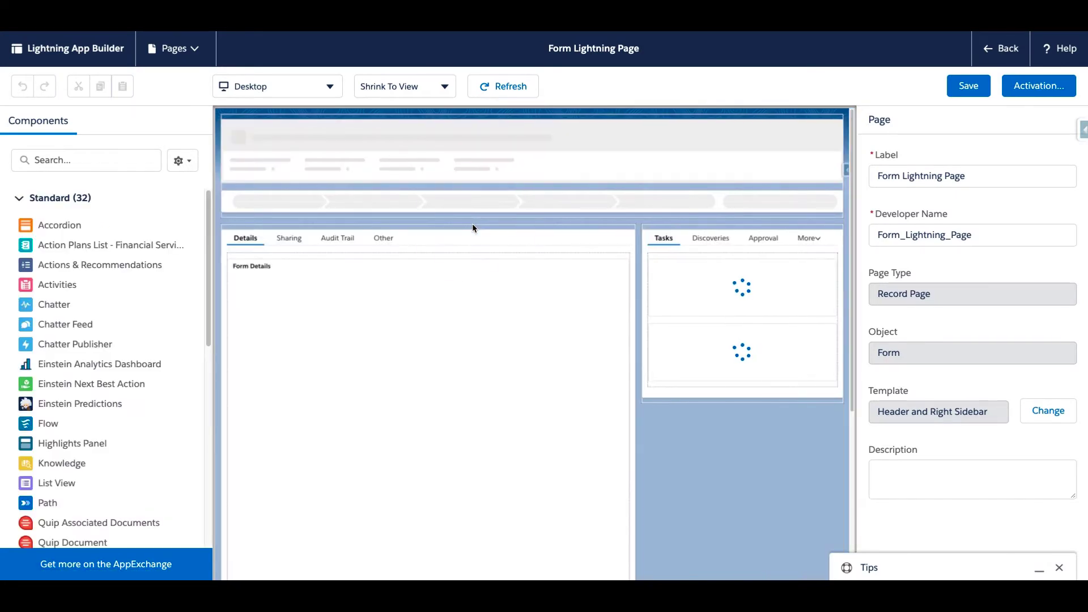
# - Activate the Form Lightning Page as the org default for desktop and phone, and leave Lightning App Builder
pyautogui.click(1043, 87)
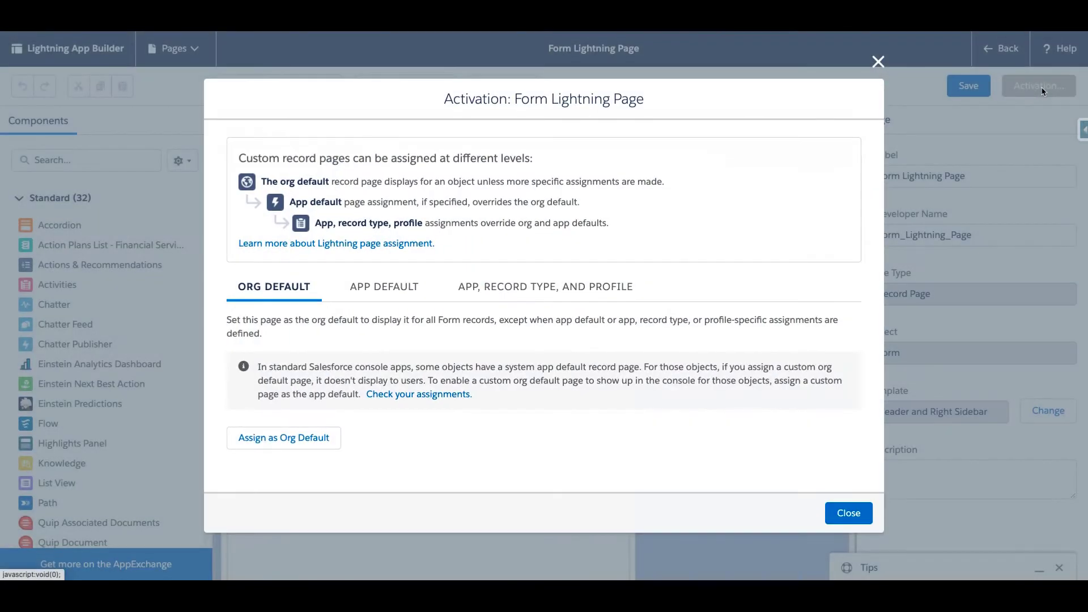
pyautogui.click(283, 441)
pyautogui.click(373, 340)
pyautogui.click(849, 441)
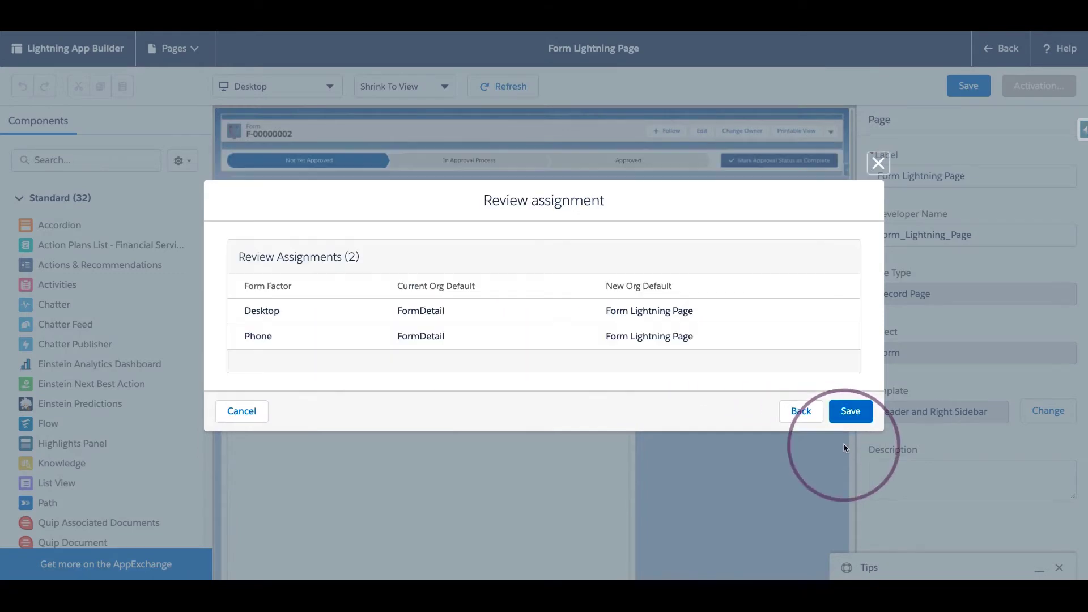
pyautogui.click(851, 410)
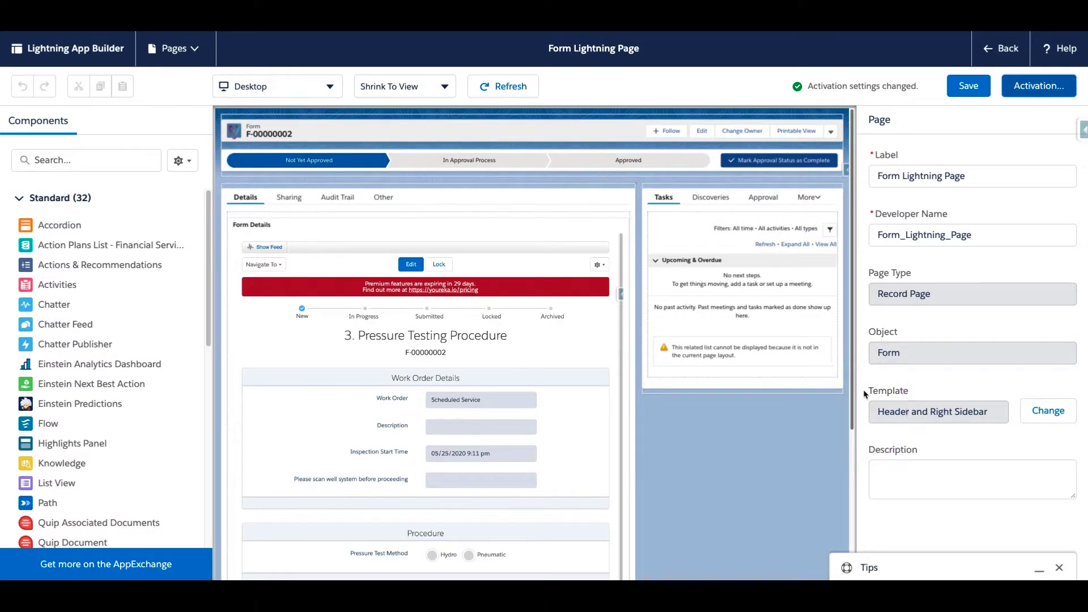
pyautogui.click(990, 50)
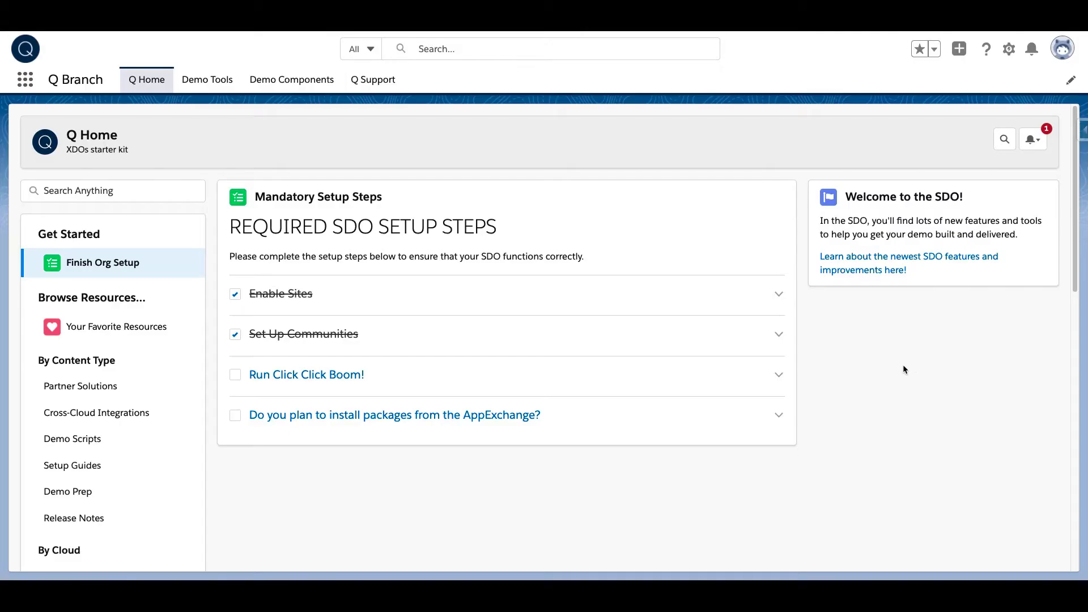
# - Find the Form Template object in Setup's Object Manager and open it
pyautogui.click(1010, 51)
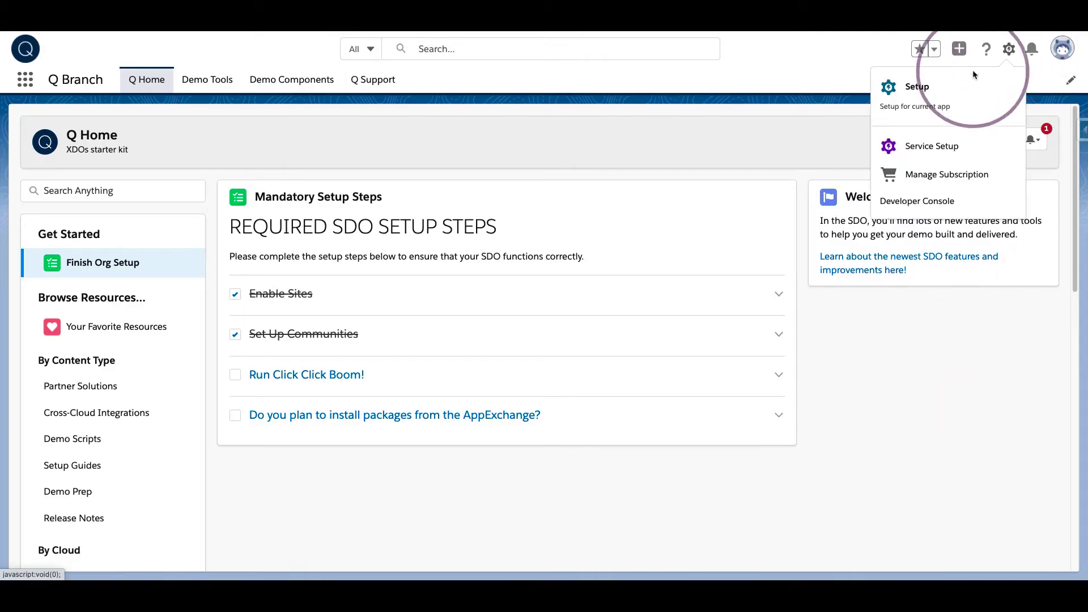
pyautogui.click(919, 87)
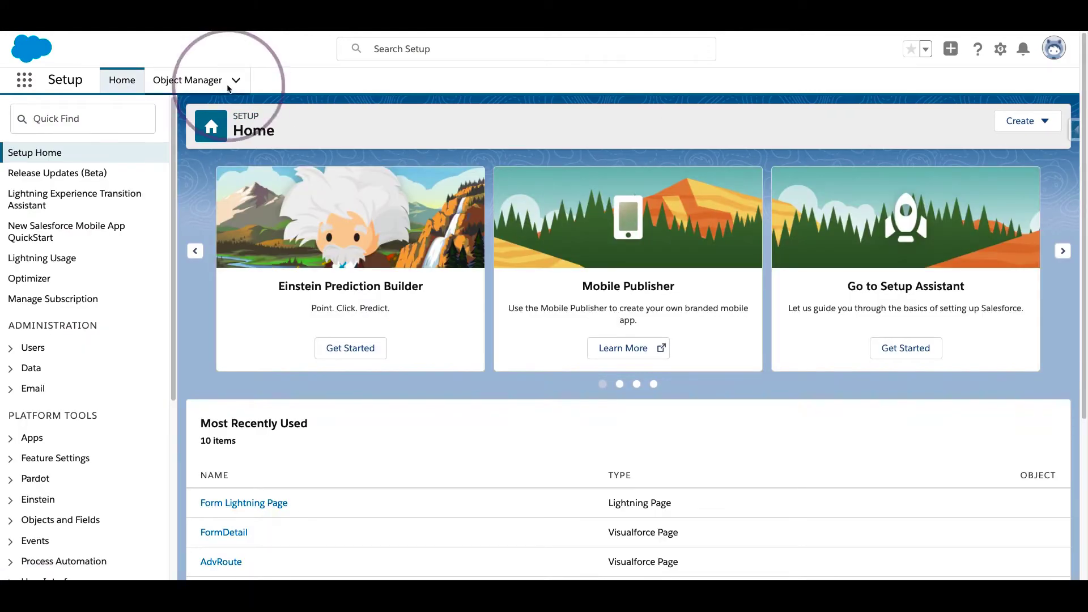
pyautogui.click(193, 80)
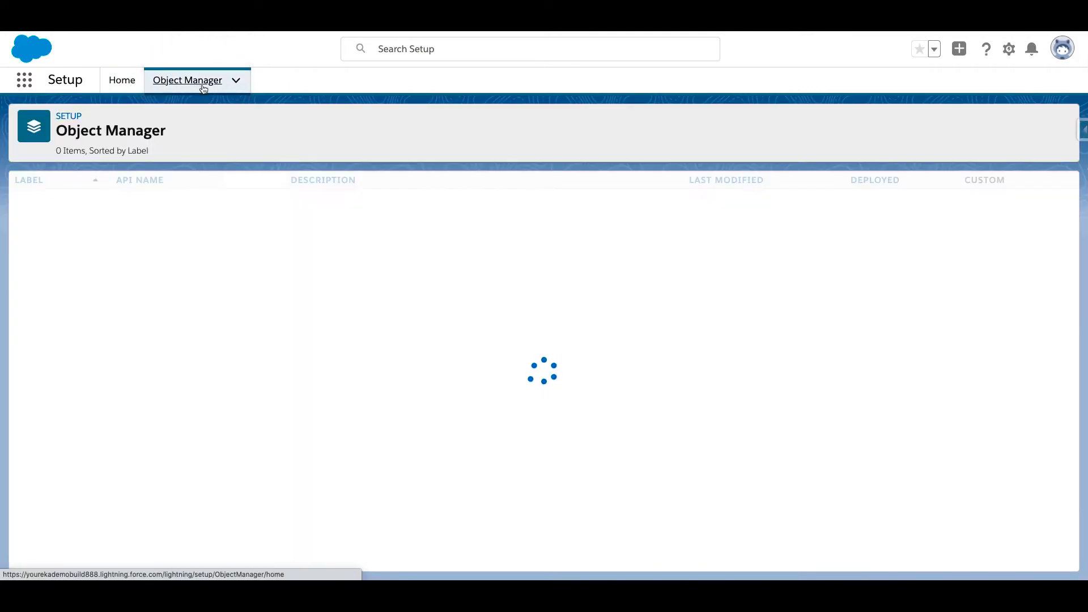
pyautogui.click(840, 123)
pyautogui.write('Form Template')
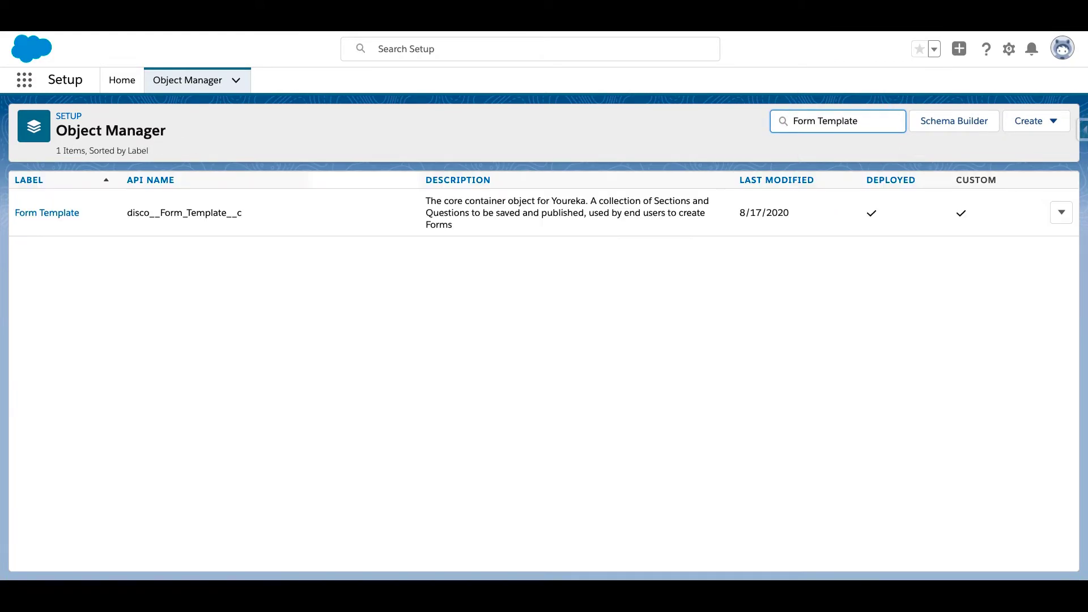
pyautogui.click(51, 213)
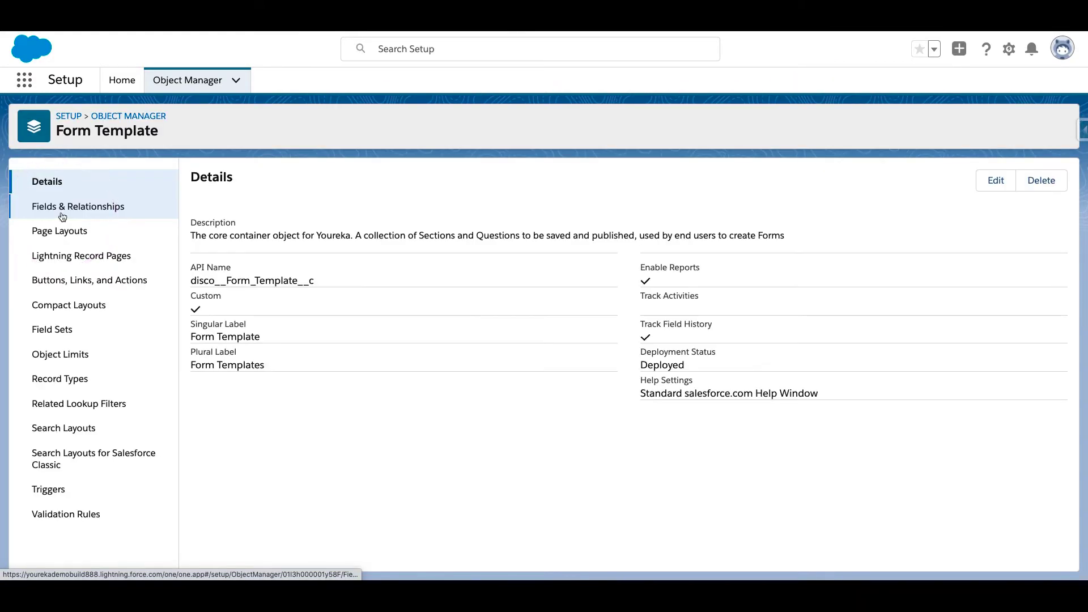
# - Open the Form Template object's Form Template Record Page for editing in Lightning App Builder
pyautogui.click(105, 261)
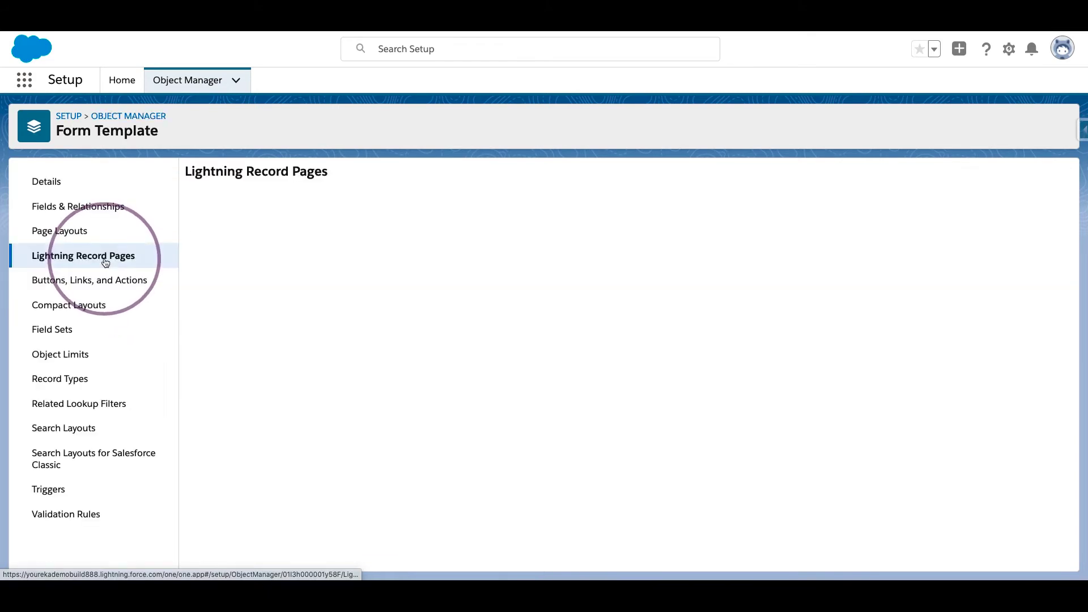
pyautogui.click(285, 236)
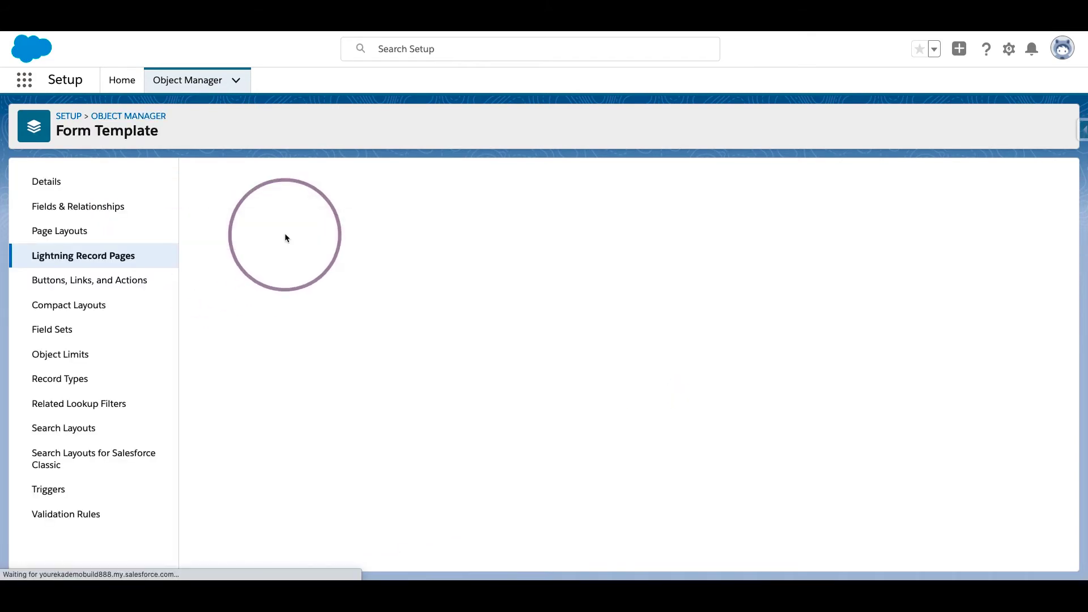
pyautogui.click(471, 226)
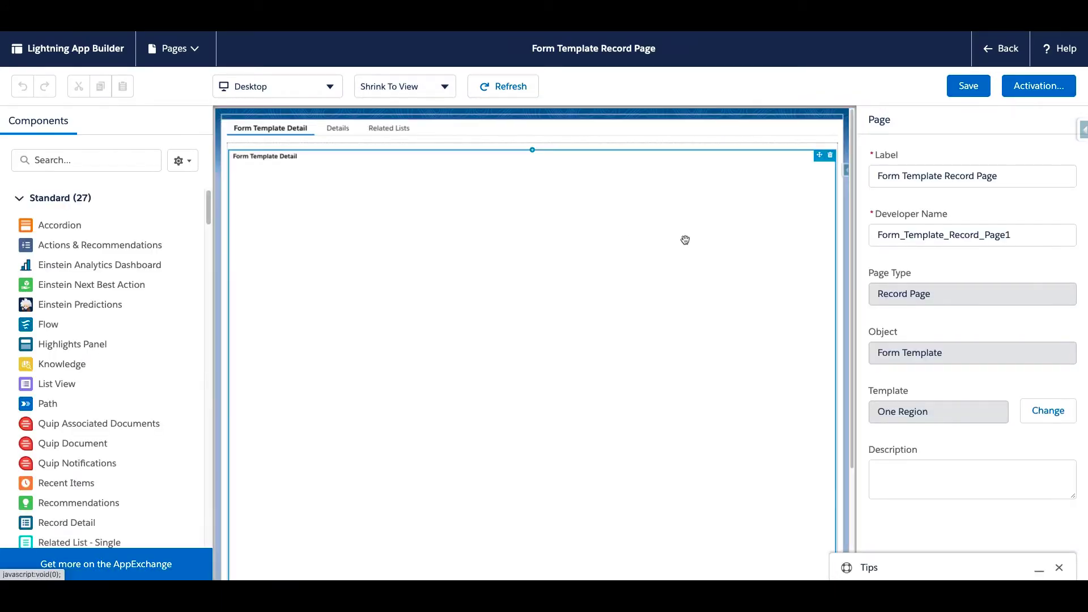
# - Activate the Form Template Record Page as the org default for desktop and phone
pyautogui.click(1046, 89)
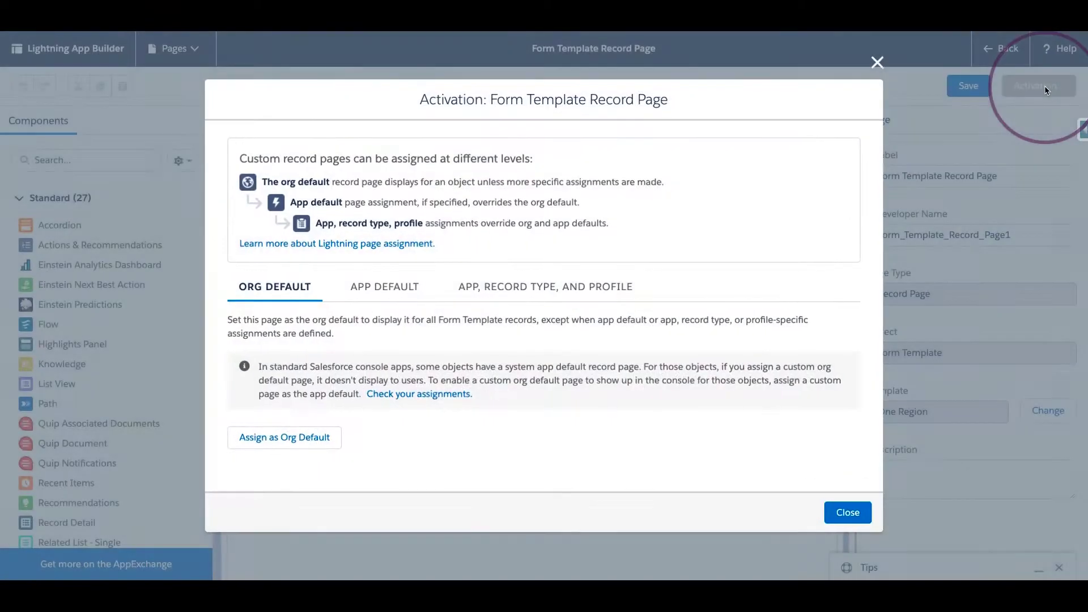
pyautogui.click(282, 437)
pyautogui.click(372, 340)
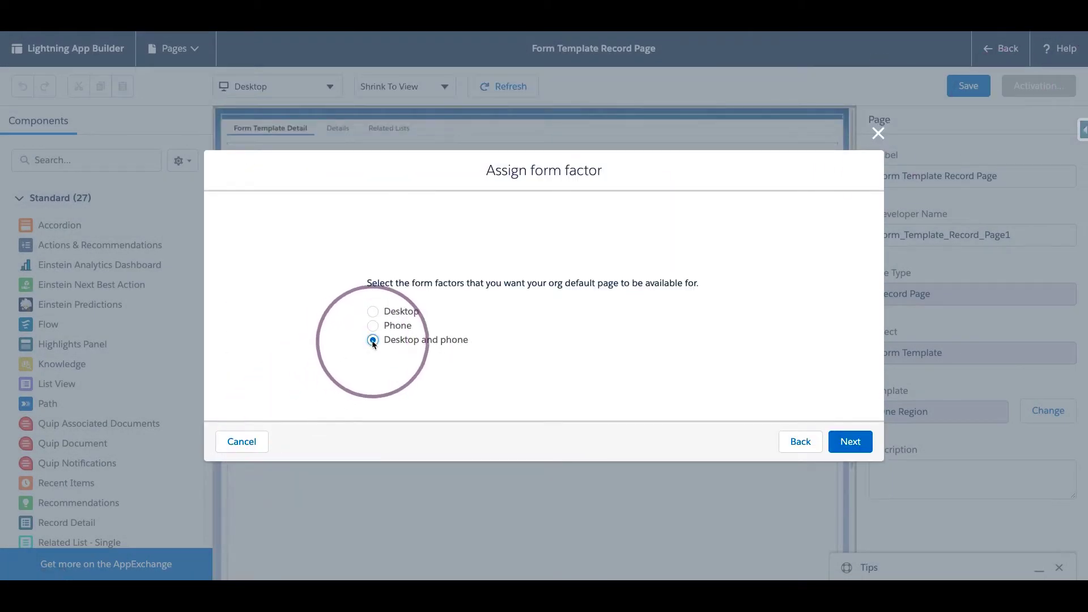
pyautogui.click(849, 441)
pyautogui.click(852, 412)
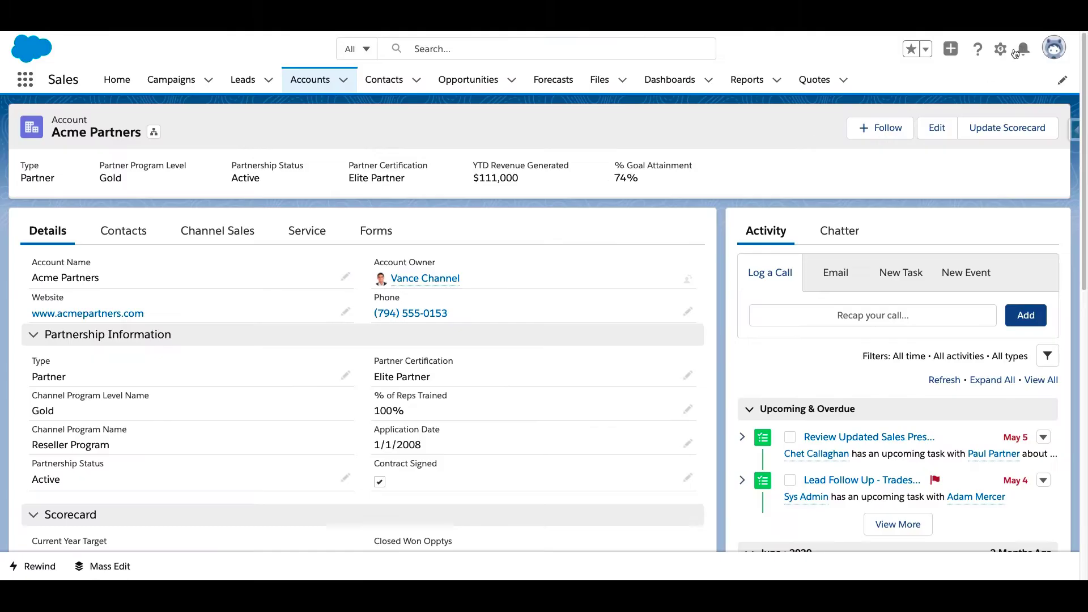
# - Open the Account object in Setup and open one of its page layouts for editing
pyautogui.click(967, 49)
pyautogui.click(908, 85)
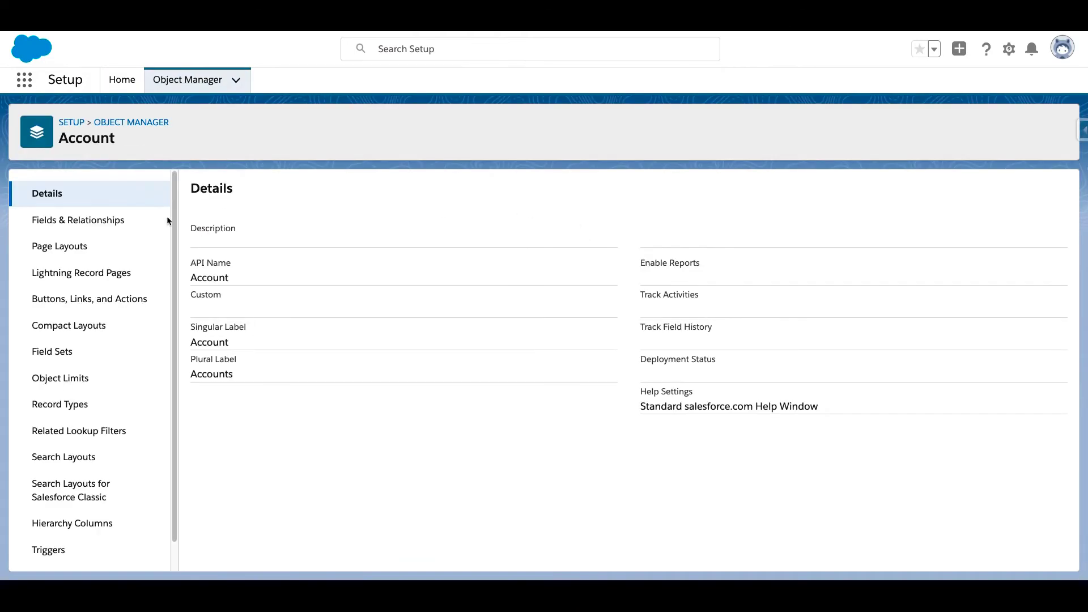
pyautogui.click(86, 243)
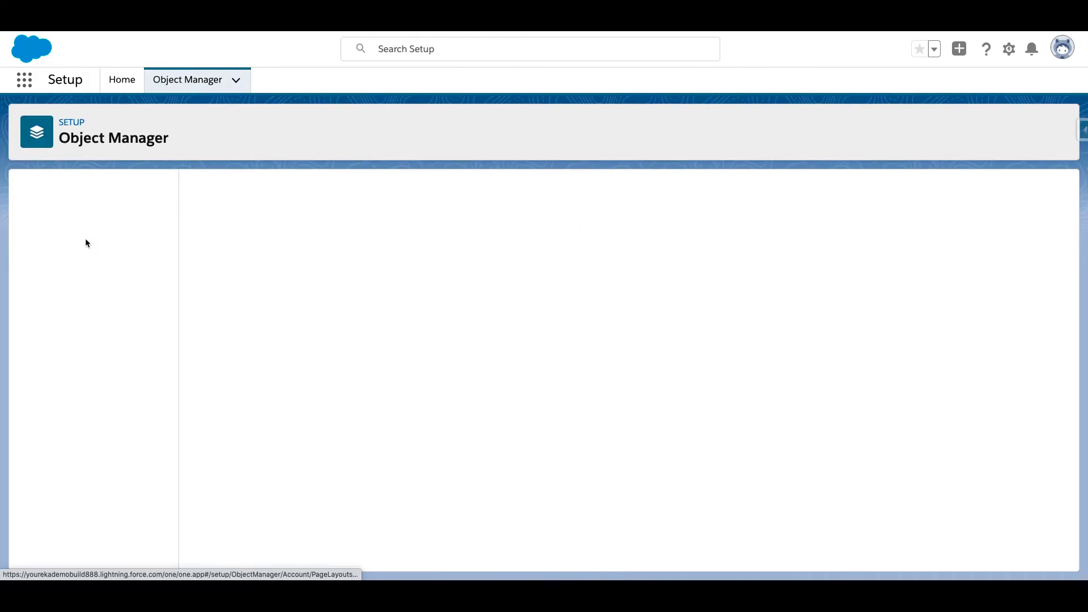
pyautogui.click(201, 251)
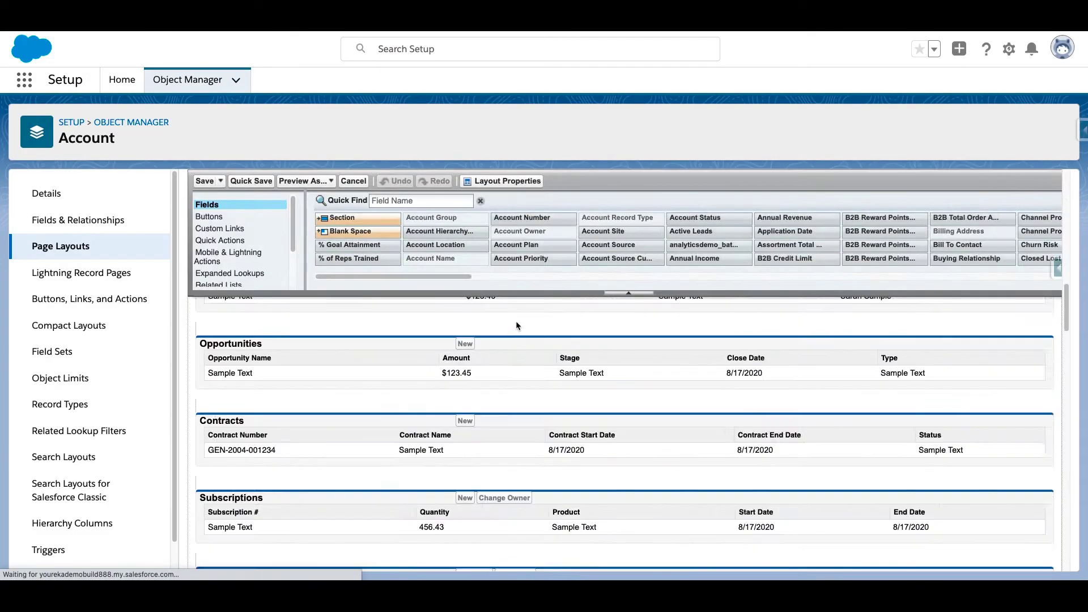
# - Add the Forms related list to the Account page layout between Related Contacts and Carts, and save the layout
pyautogui.scroll(-10, 516, 320)
pyautogui.scroll(-1, 231, 272)
pyautogui.click(232, 264)
pyautogui.scroll(-1, 232, 270)
pyautogui.click(225, 246)
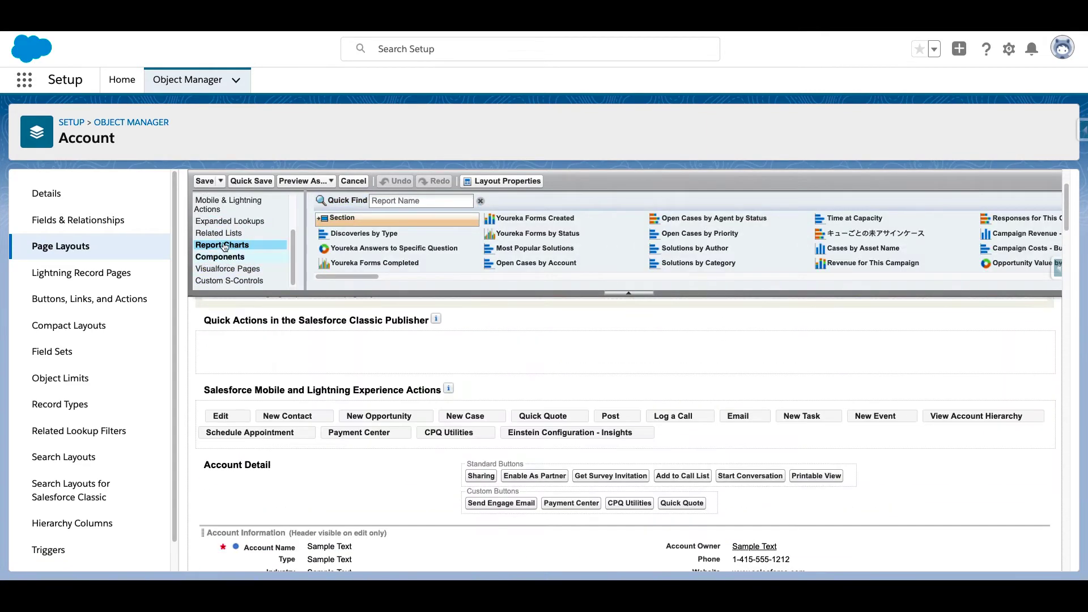
pyautogui.click(221, 233)
pyautogui.click(397, 201)
pyautogui.write('form')
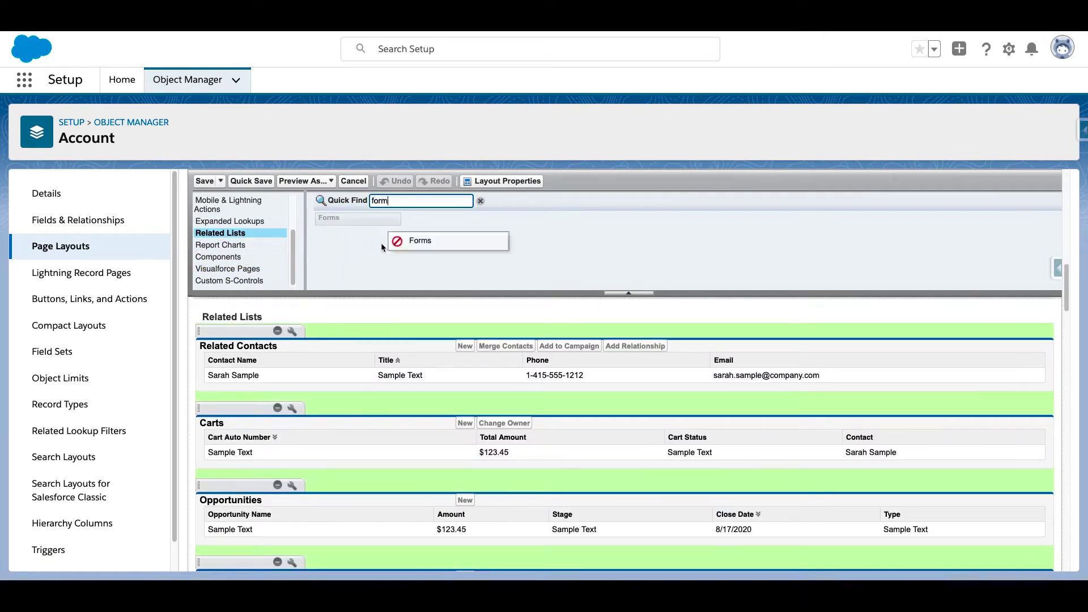
pyautogui.moveTo(386, 222); pyautogui.dragTo(339, 406)
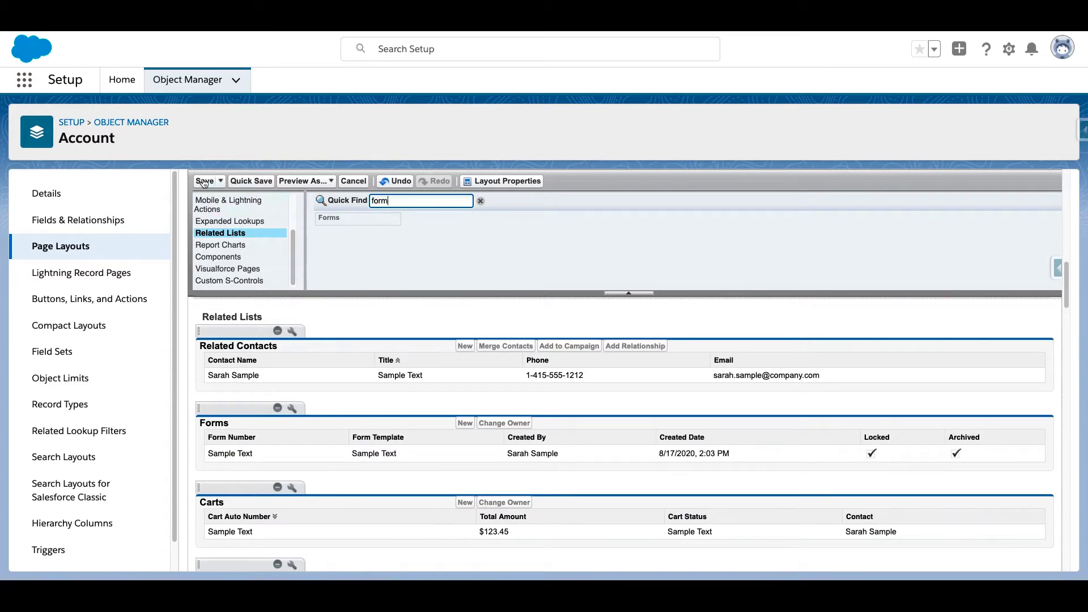
pyautogui.click(205, 182)
pyautogui.click(561, 419)
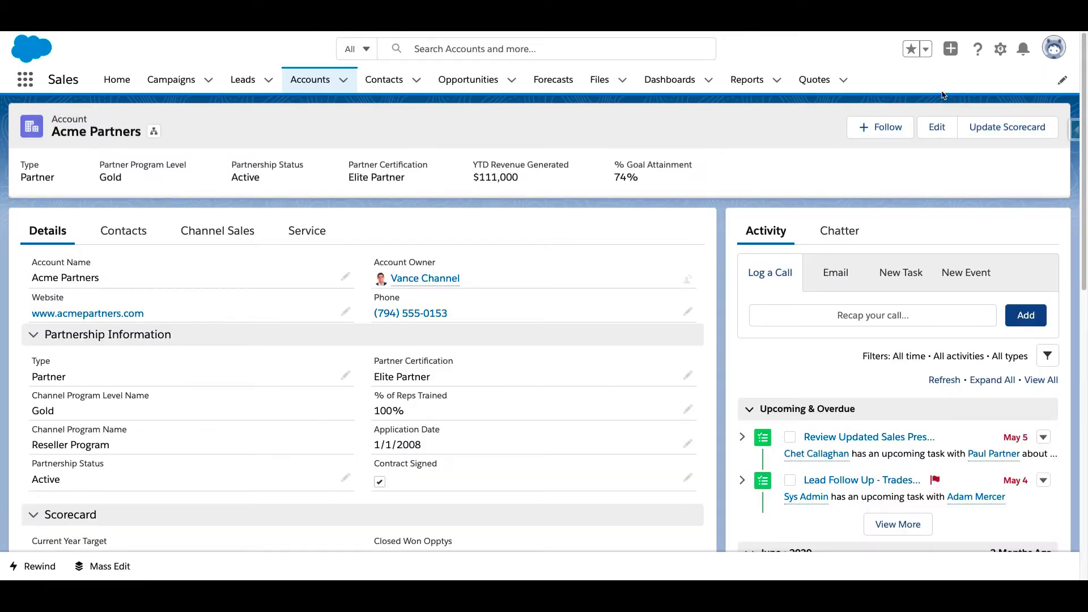
# - Open the Acme Partners account's record page for editing in Lightning App Builder
pyautogui.click(1001, 49)
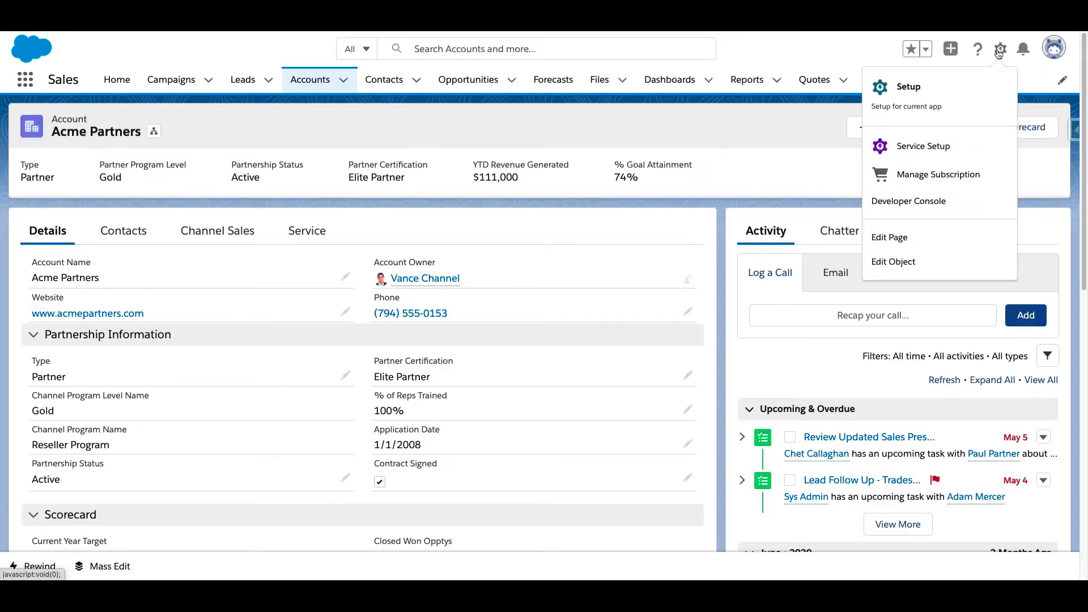
pyautogui.click(916, 236)
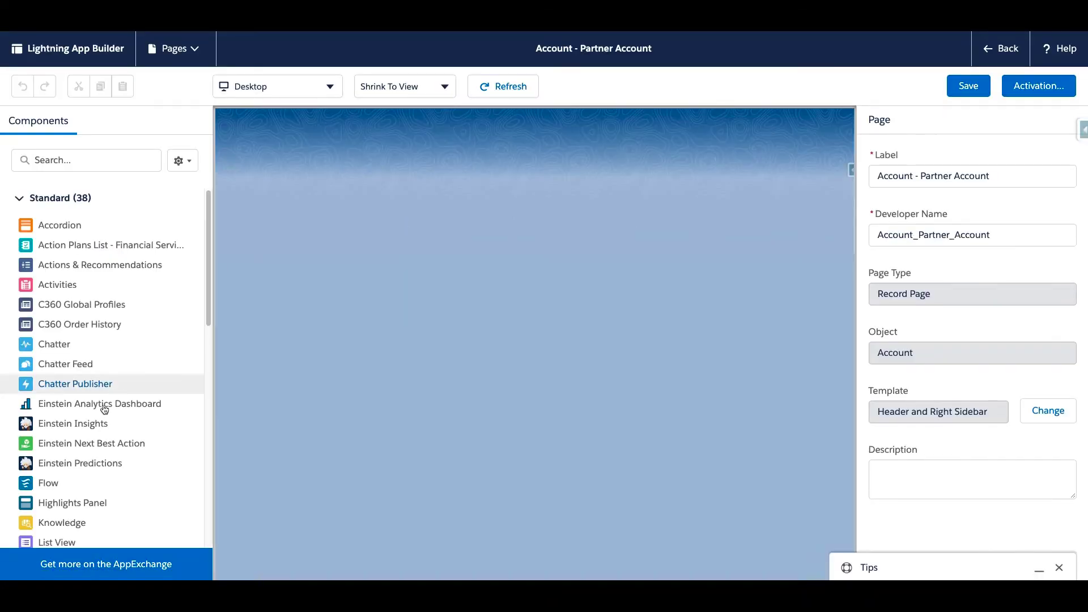
pyautogui.scroll(-6, 114, 389)
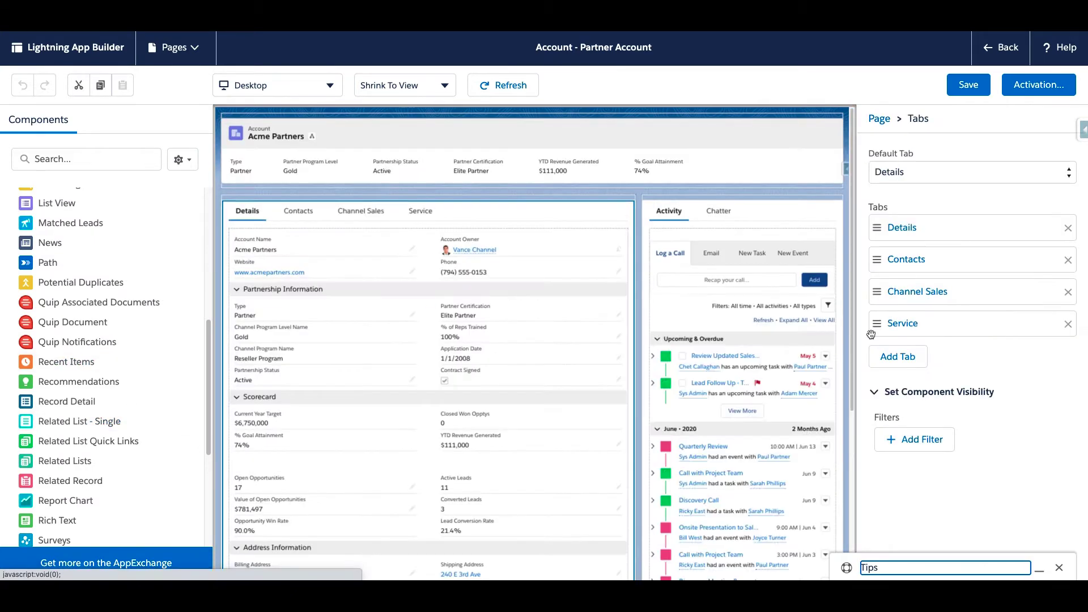
# - Add a custom tab labelled Forms to the record page's tab set containing Details, Contacts, Channel Sales and Service
pyautogui.click(898, 355)
pyautogui.click(737, 373)
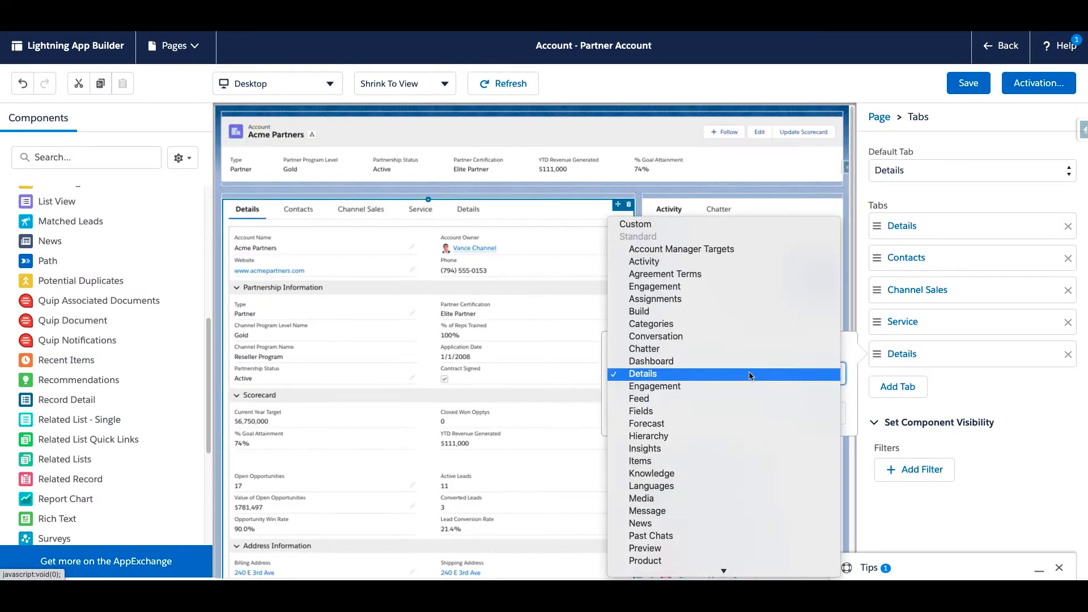
pyautogui.click(732, 221)
pyautogui.click(822, 455)
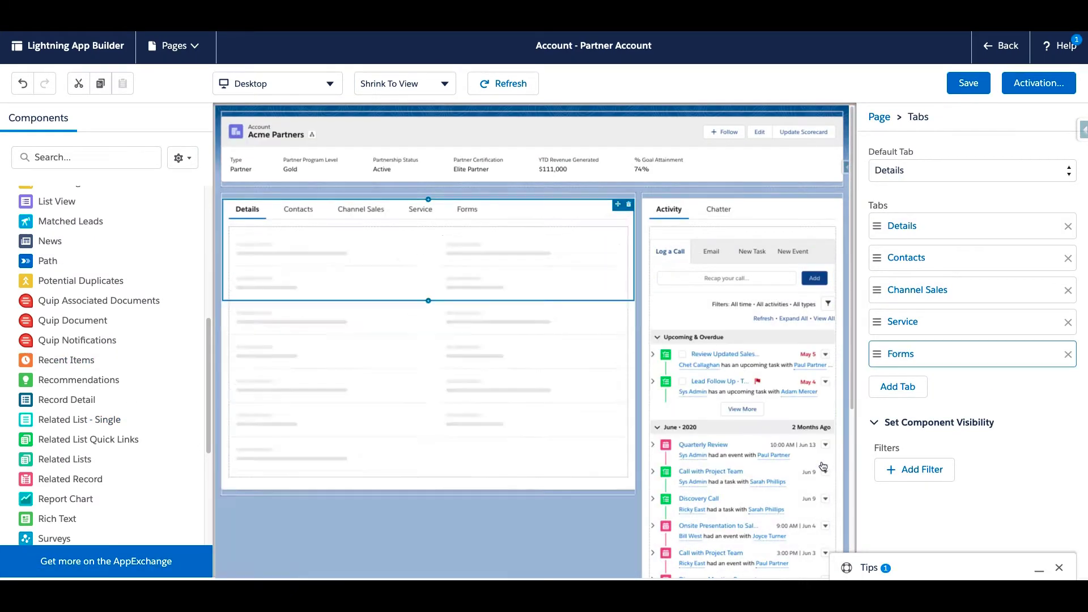
# - Place a Related List - Single component showing Forms on the Forms tab, and check that tab on the Acme Partners account
pyautogui.click(466, 209)
pyautogui.moveTo(90, 420); pyautogui.dragTo(346, 261)
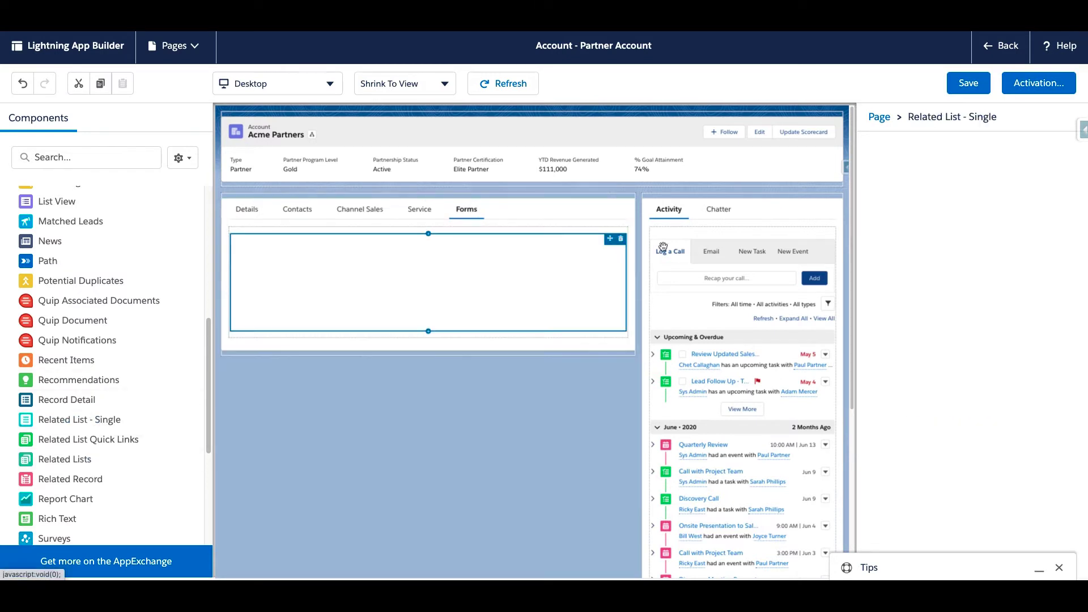
pyautogui.click(971, 232)
pyautogui.write('Formpshots')
pyautogui.hotkey('ctrl', 'a')
pyautogui.press('BackSpace')
pyautogui.write('Form')
pyautogui.click(919, 283)
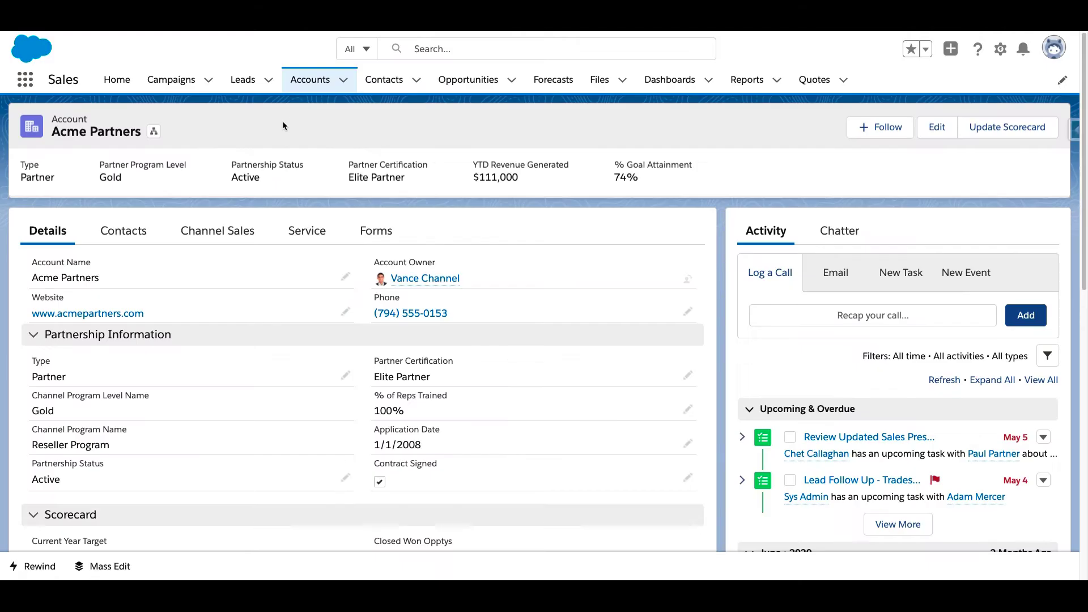
pyautogui.click(375, 241)
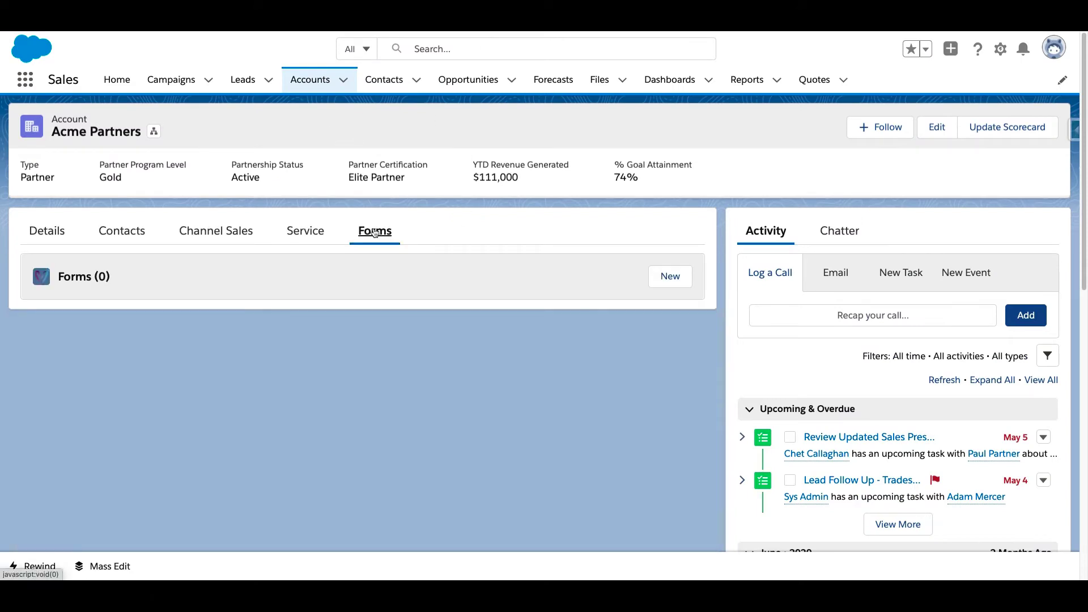
pyautogui.click(53, 235)
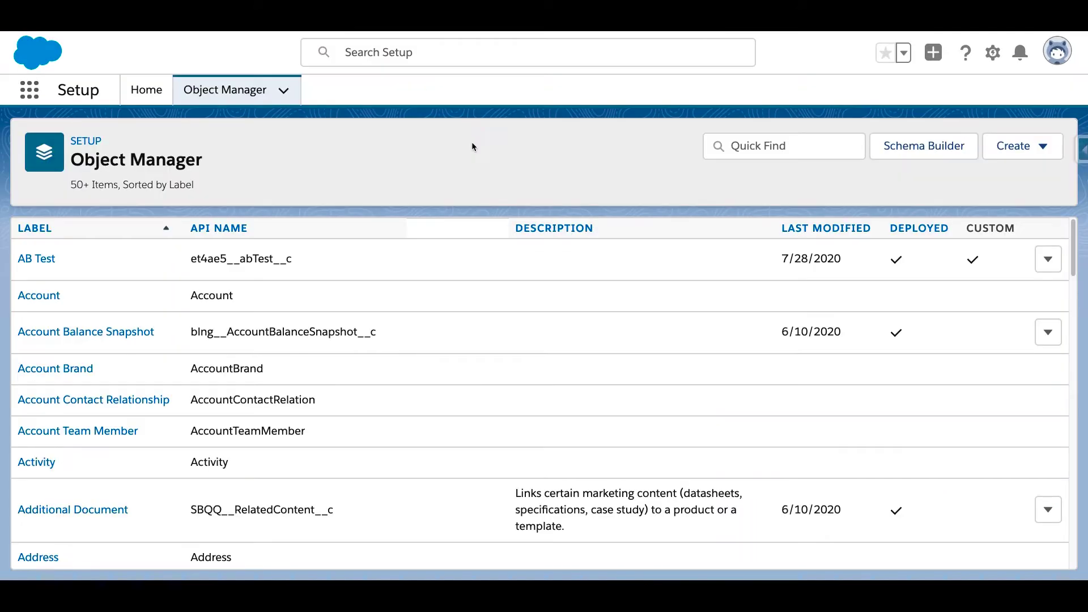
# - Find the Form object (disco__Form__c) in Object Manager and open its fields and relationships
pyautogui.click(749, 146)
pyautogui.write('Form')
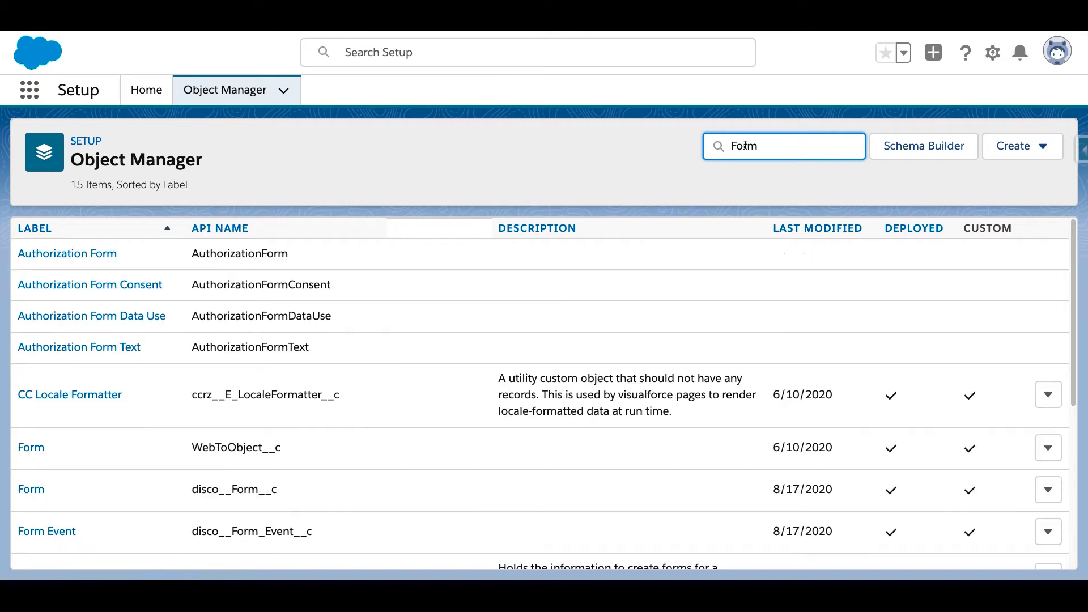
pyautogui.click(33, 490)
pyautogui.click(117, 259)
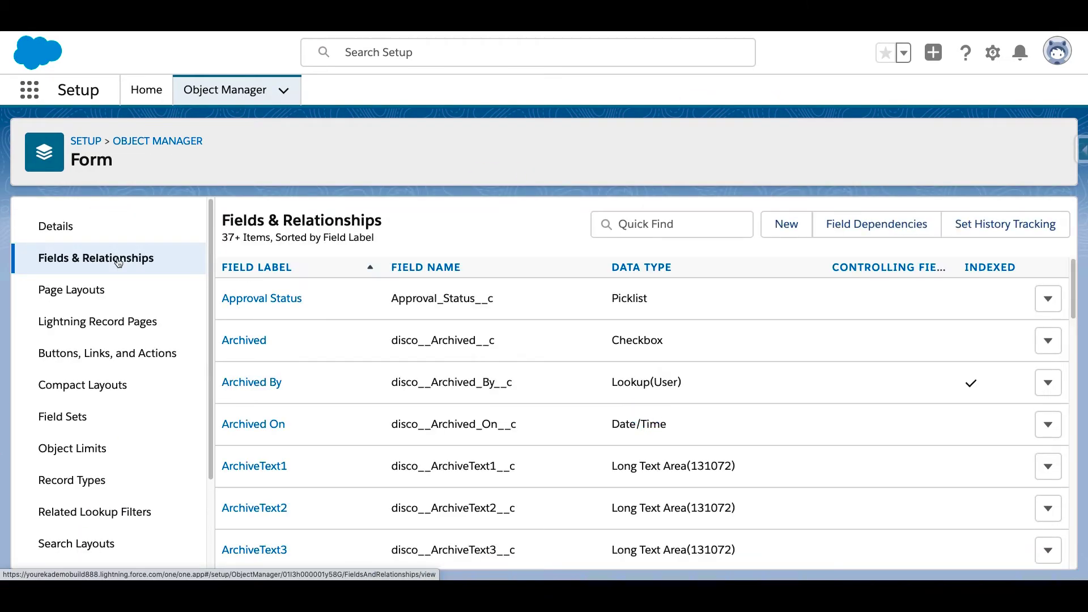
# - Sort the Form object's fields by data type and examine which objects its lookup fields reference
pyautogui.click(643, 270)
pyautogui.click(643, 270)
pyautogui.click(647, 270)
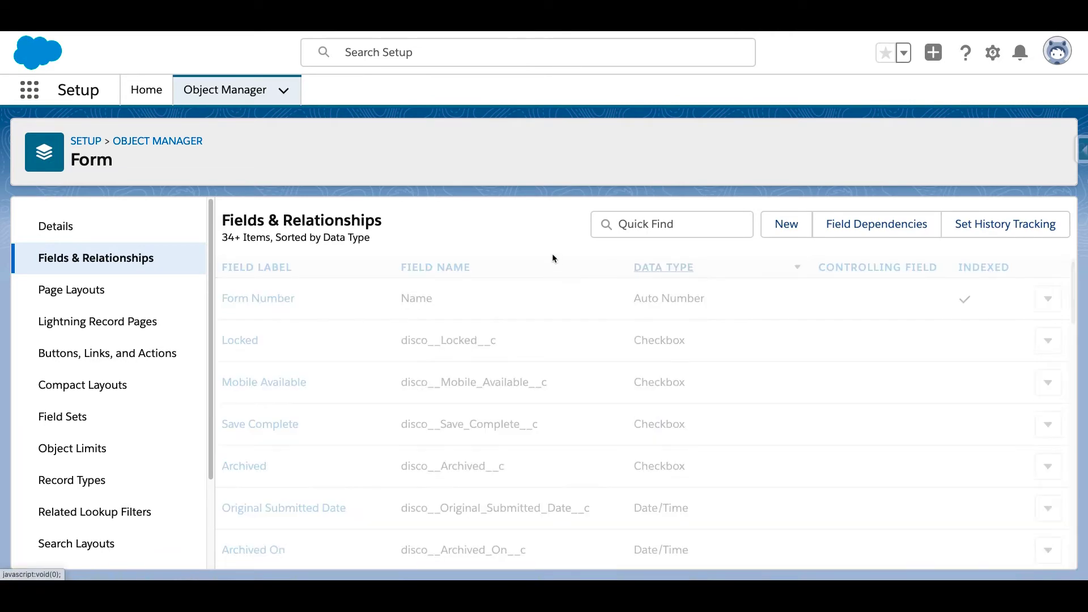
pyautogui.scroll(-5, 553, 453)
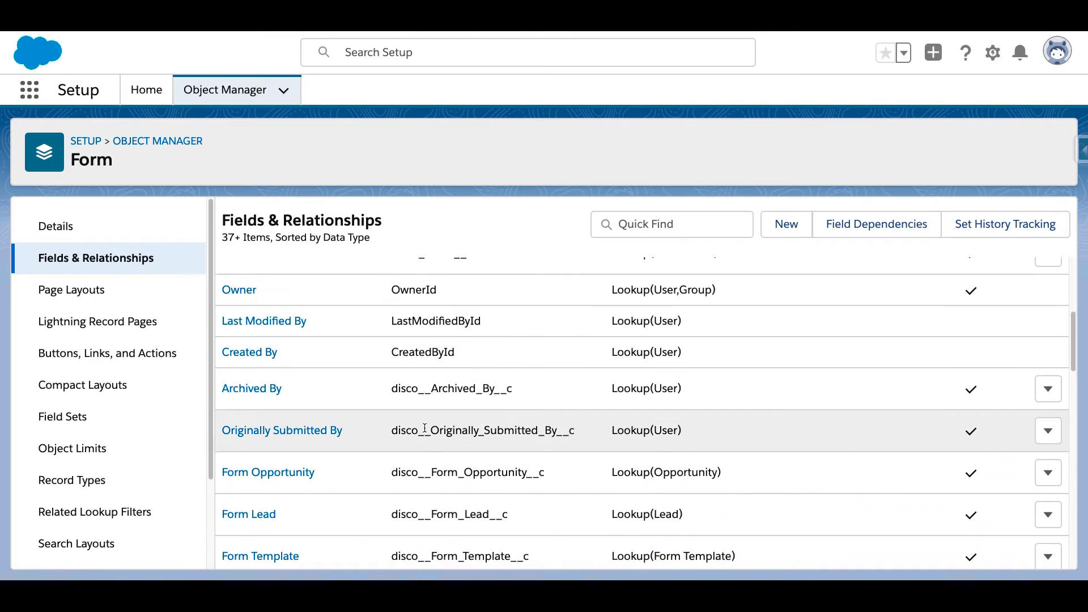
pyautogui.scroll(-4, 363, 525)
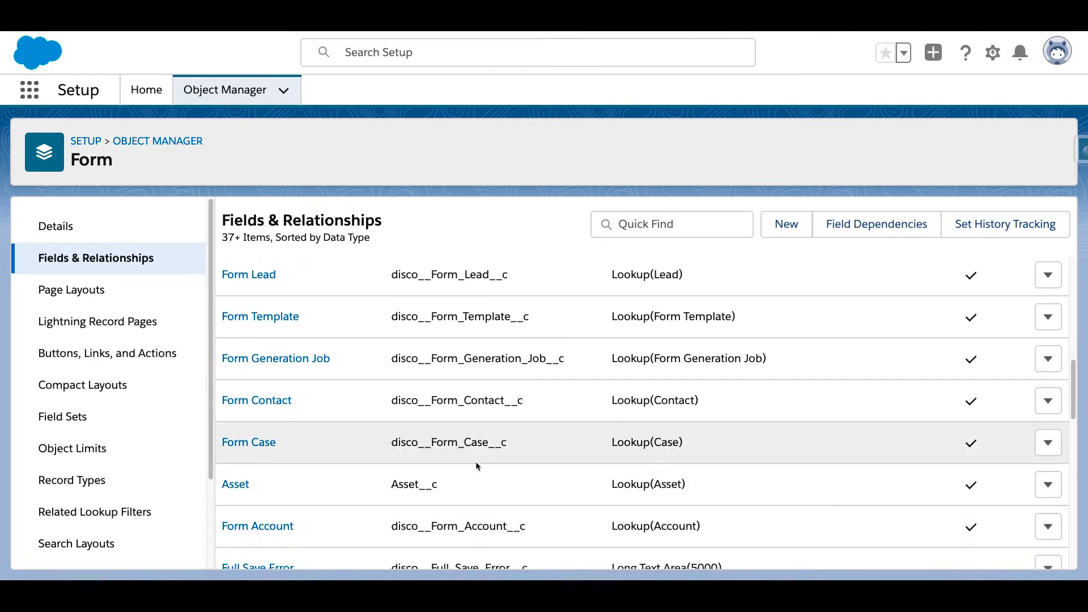
# - Start a new lookup relationship field on the Form object, related to Service Appointment
pyautogui.click(794, 222)
pyautogui.scroll(-1, 608, 298)
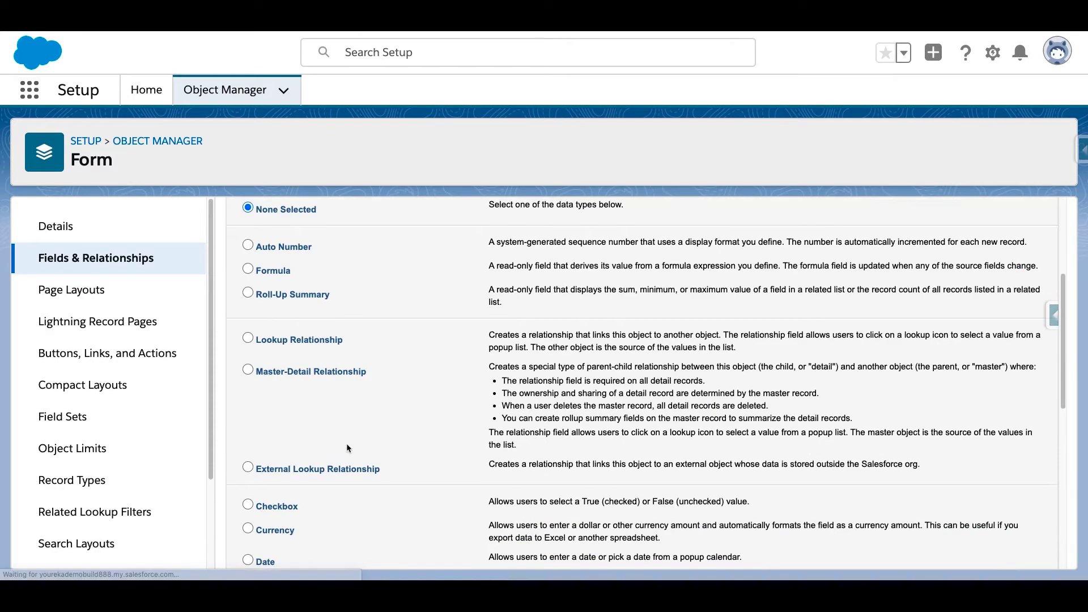
pyautogui.scroll(2, 607, 298)
pyautogui.click(999, 229)
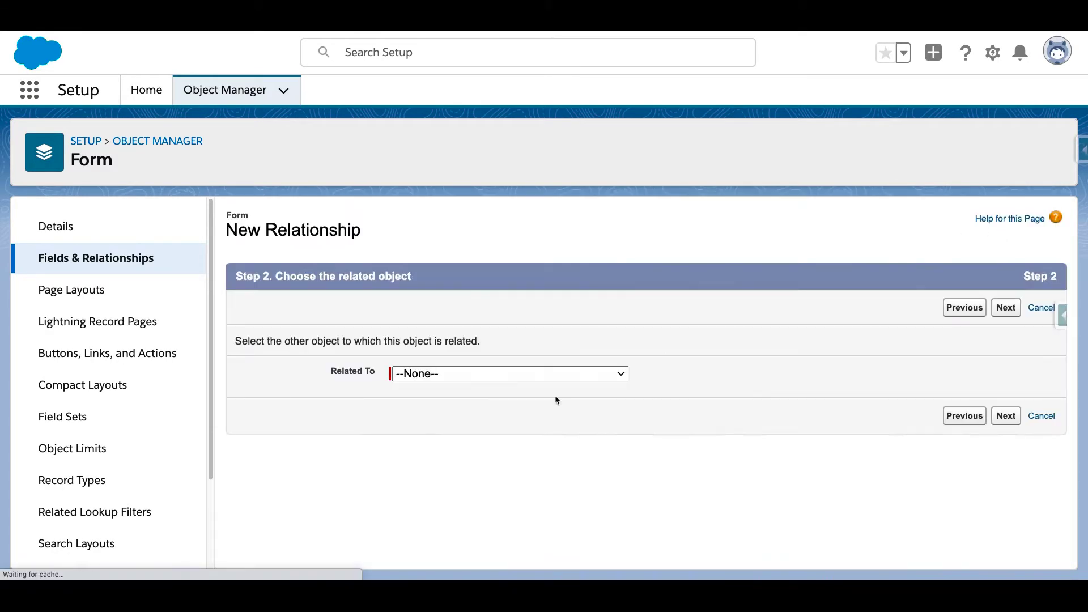
pyautogui.click(556, 375)
pyautogui.write('ser')
pyautogui.press('Return')
pyautogui.click(1014, 306)
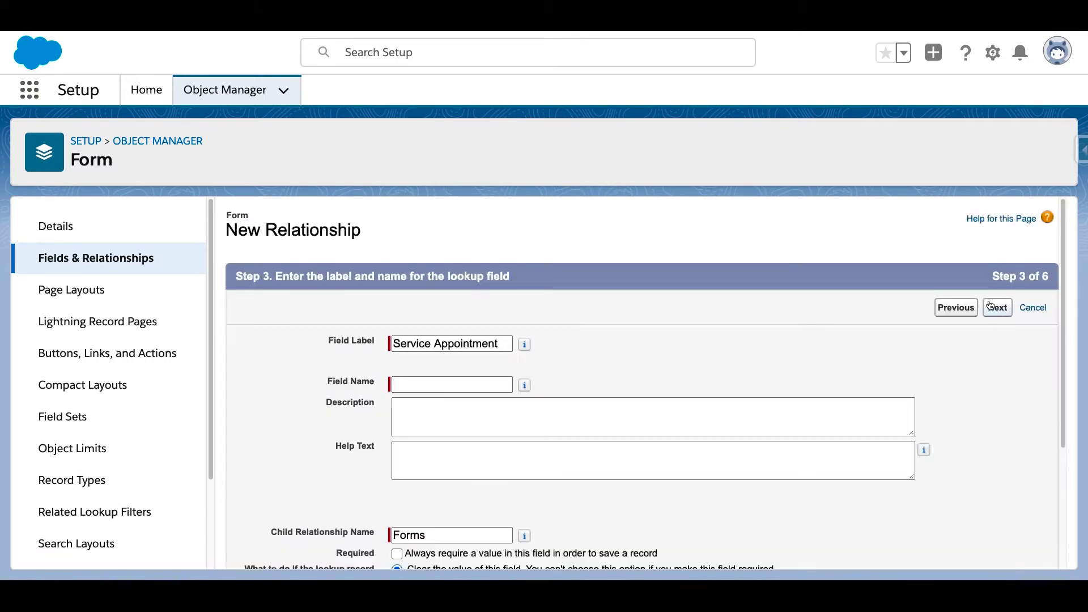
# - Save the Service Appointment lookup with field name Service_Appointment, including it on both Form layouts and the Forms related list on all Service Appointment layouts
pyautogui.click(992, 313)
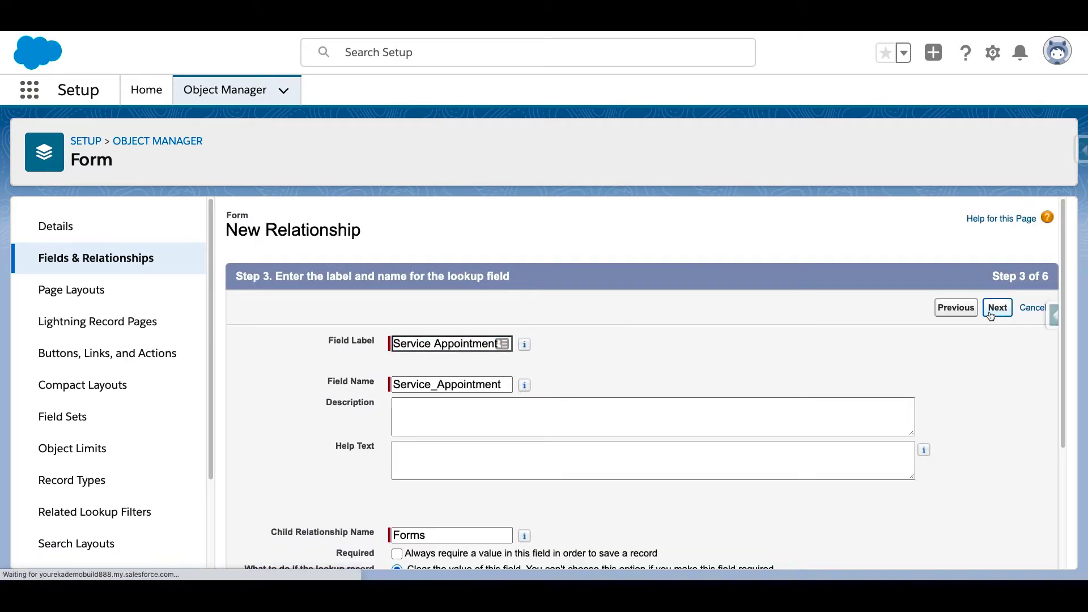
pyautogui.click(995, 309)
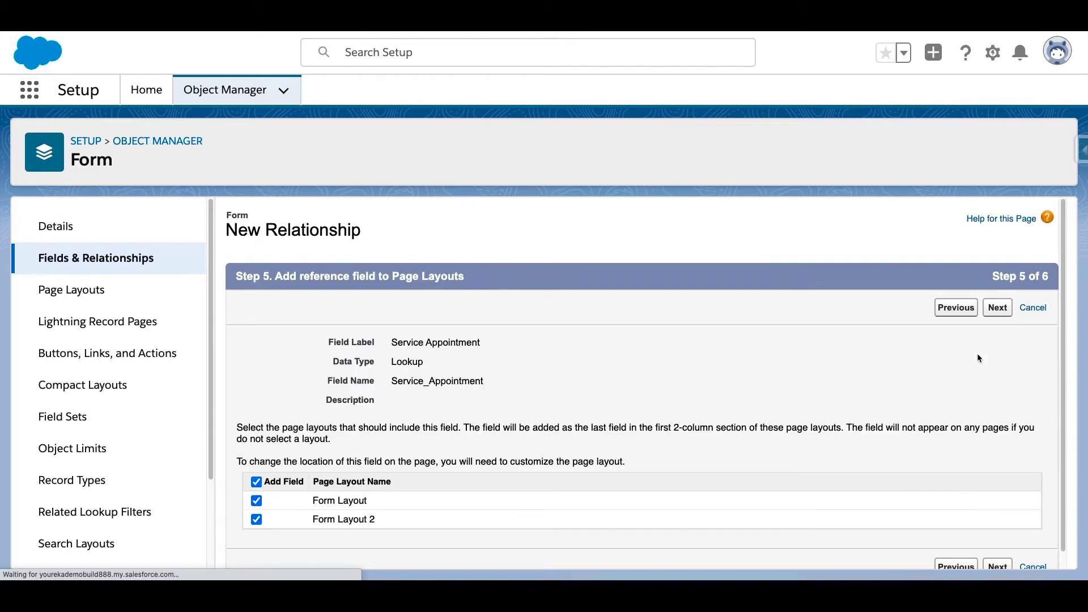
pyautogui.click(998, 309)
pyautogui.scroll(-2, 694, 390)
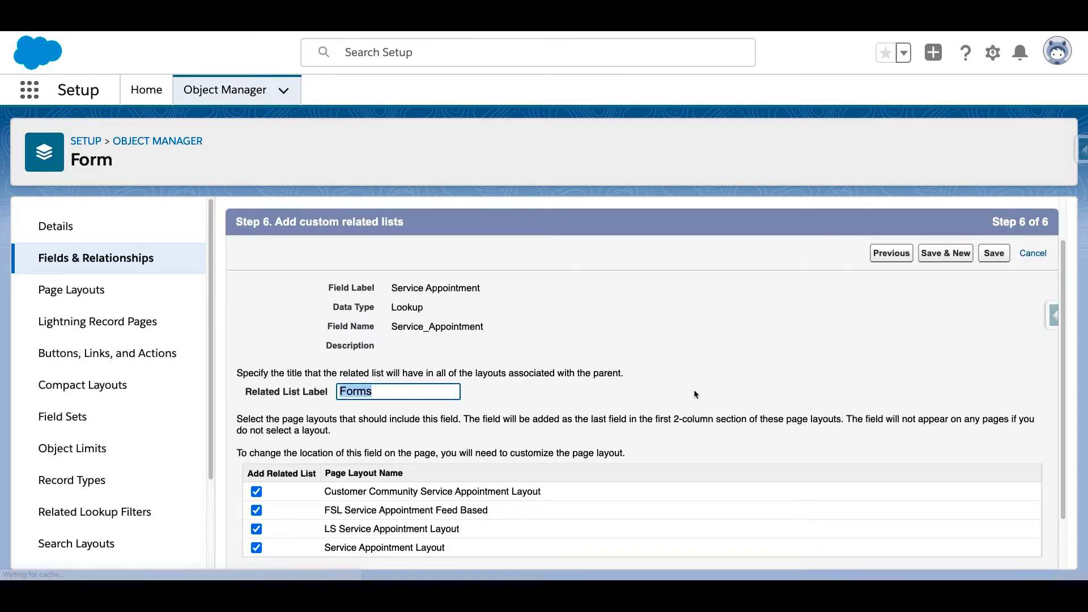
pyautogui.click(984, 245)
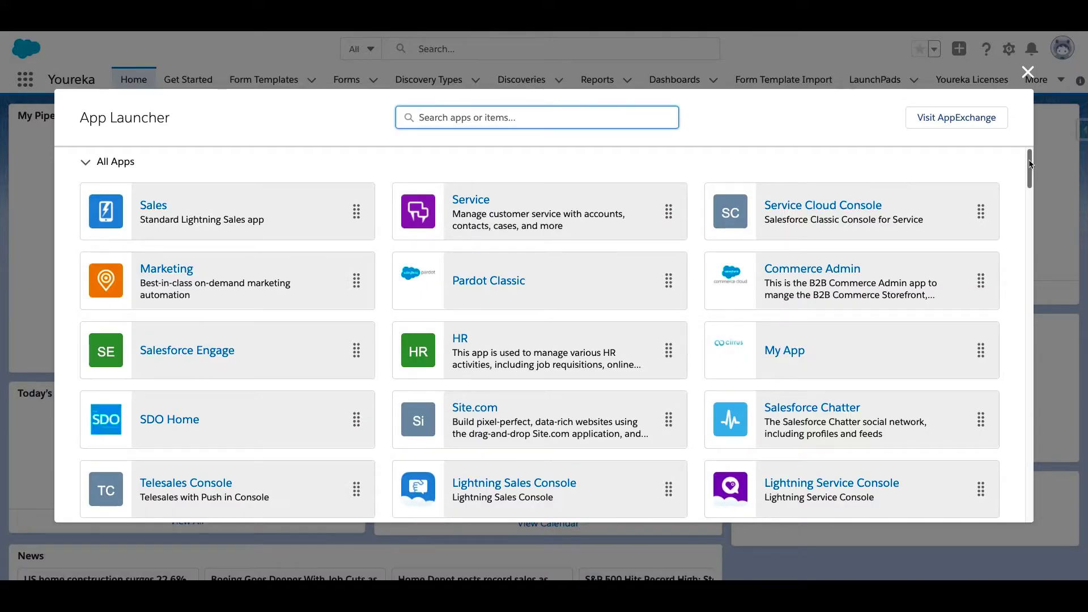
# - Switch to the Youreka app and open its Form Templates list
pyautogui.moveTo(1030, 164); pyautogui.dragTo(1030, 266)
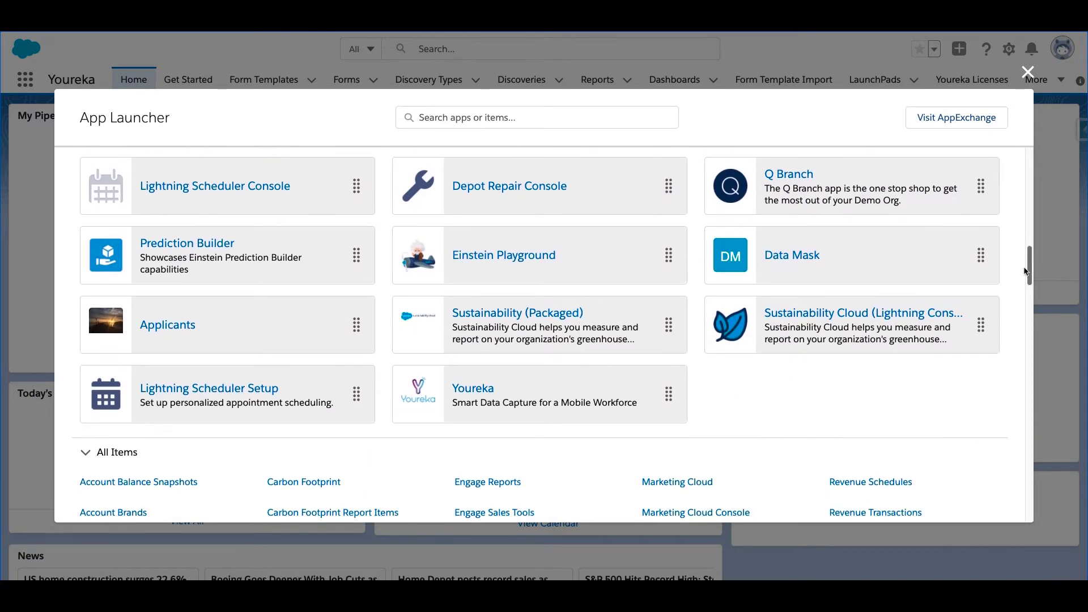
pyautogui.click(481, 392)
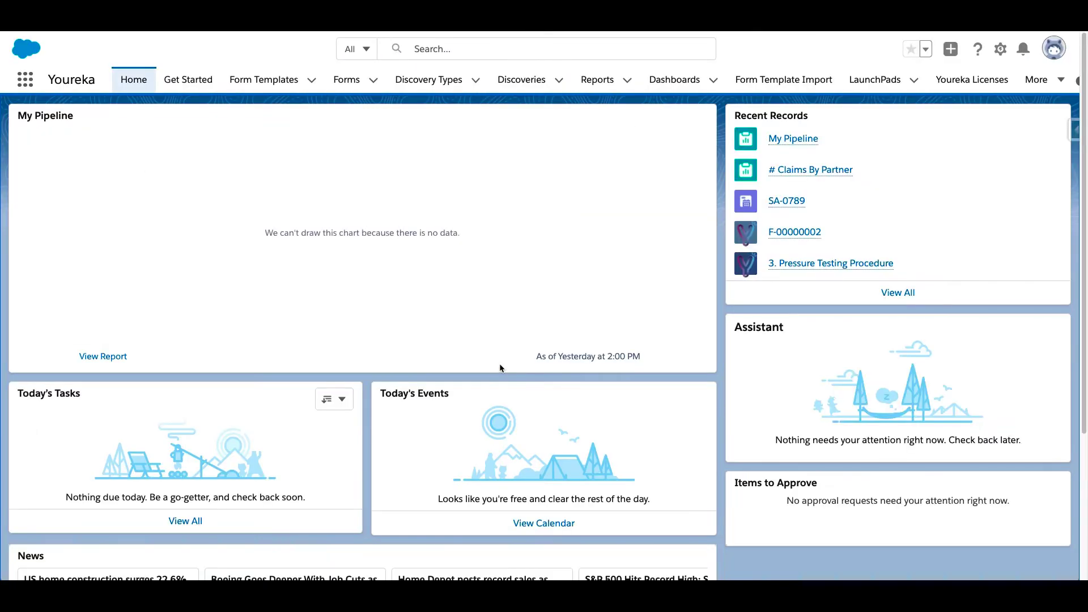
pyautogui.click(275, 85)
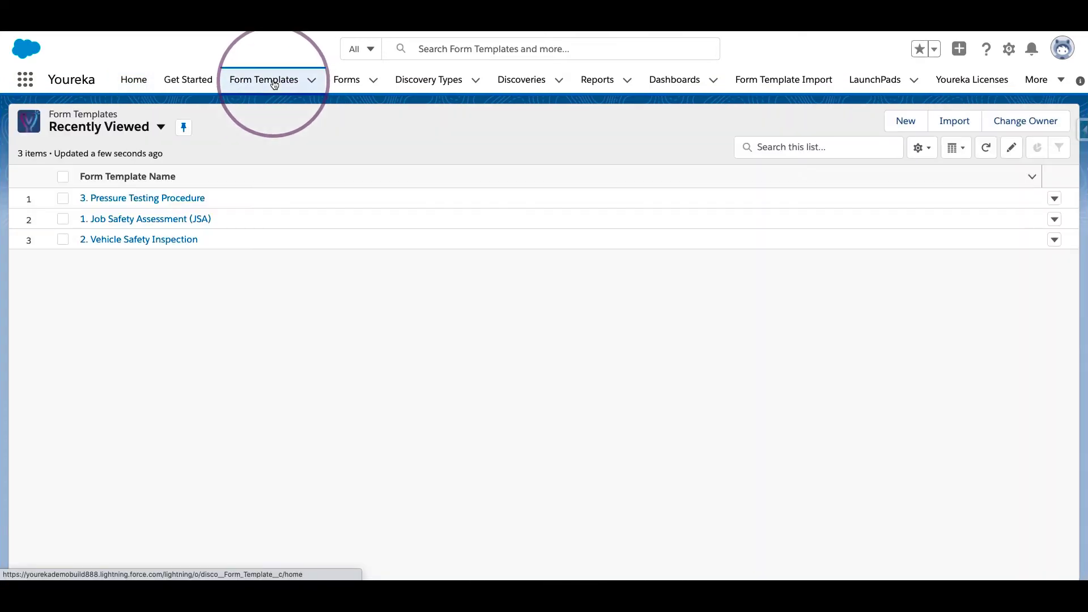
# - Create a new standard form template named My First Form Template
pyautogui.click(907, 126)
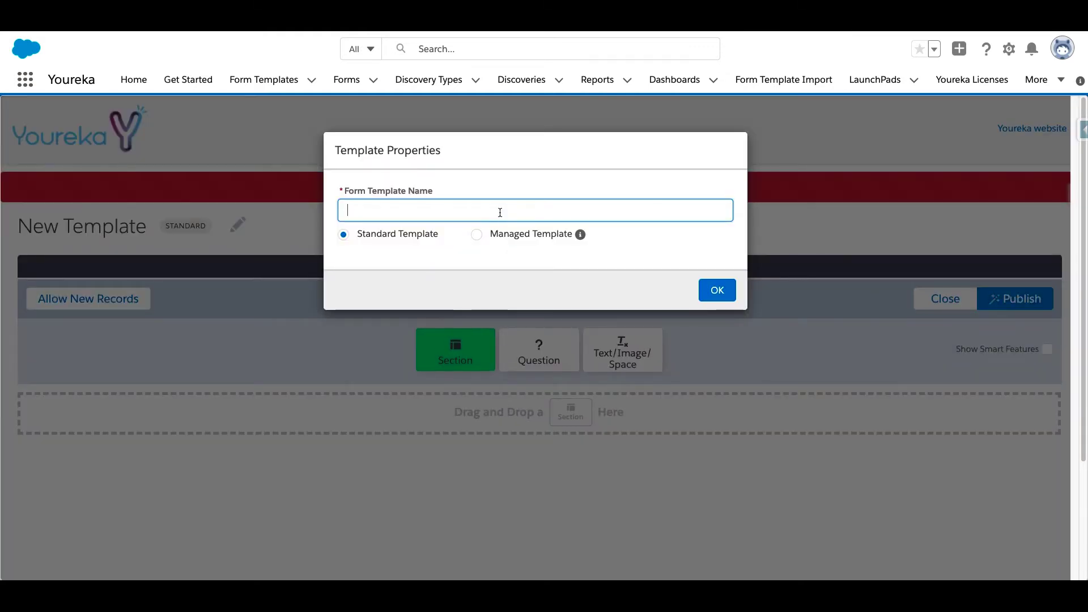
pyautogui.write('y First Form Template')
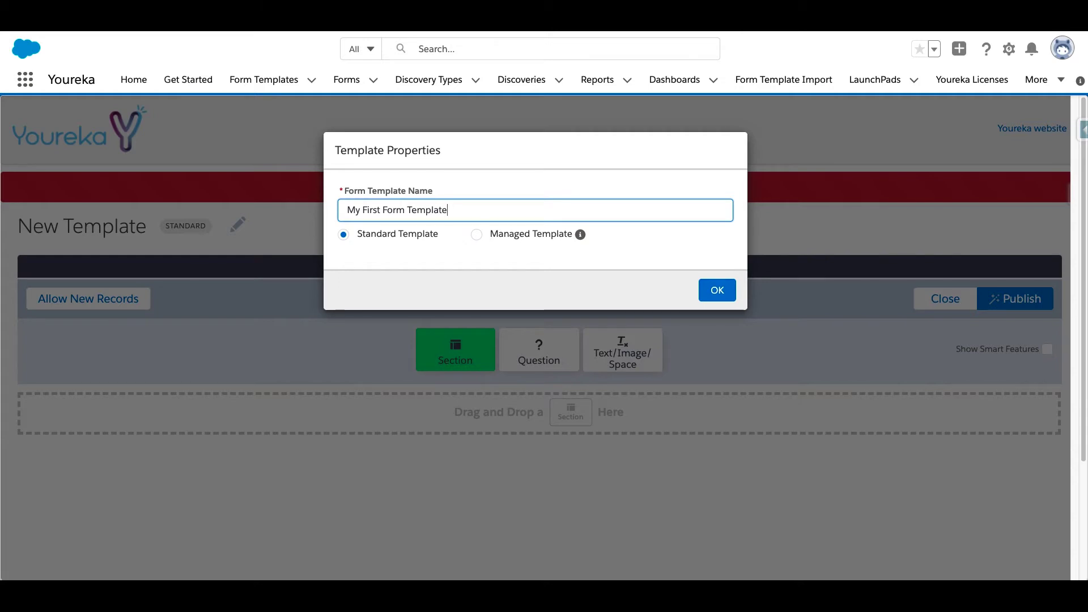
pyautogui.click(718, 290)
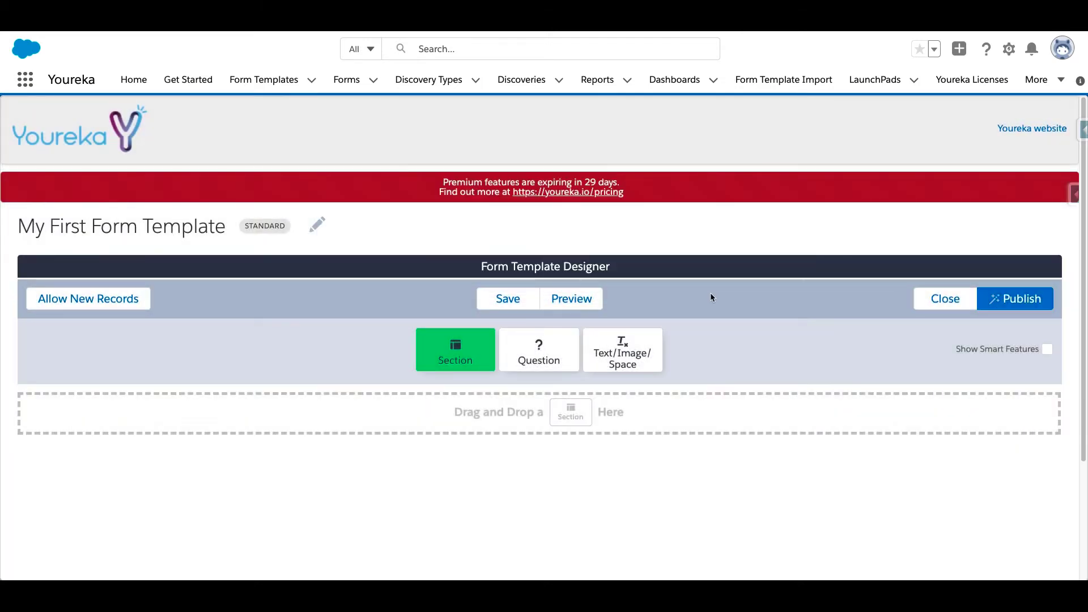
# - Enable the smart features of Discoveries and Linked Sections in the template designer, and permanently hide the help text
pyautogui.click(1048, 349)
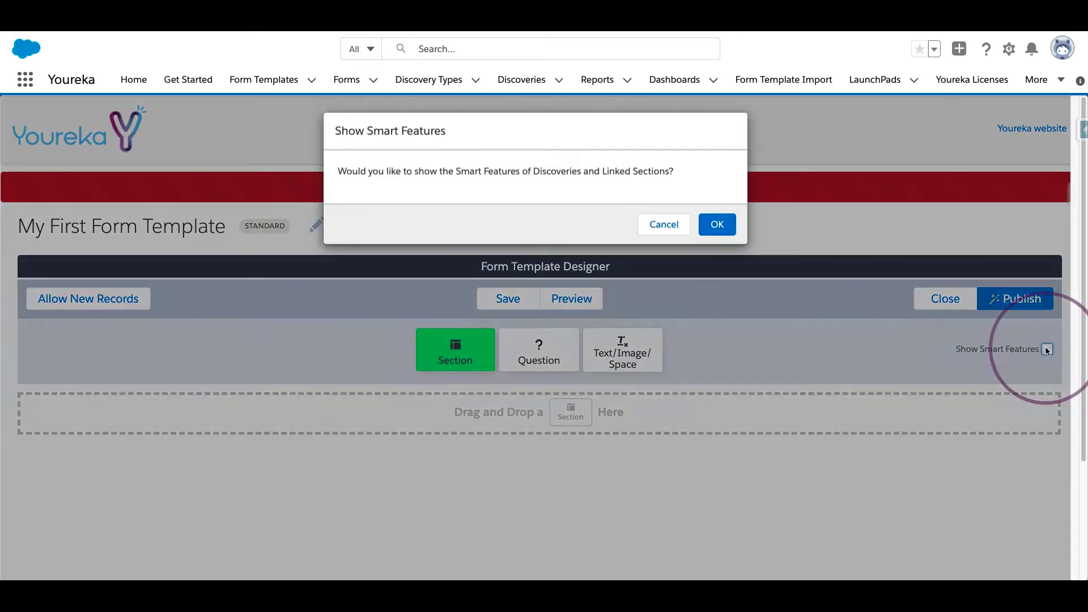
pyautogui.click(717, 220)
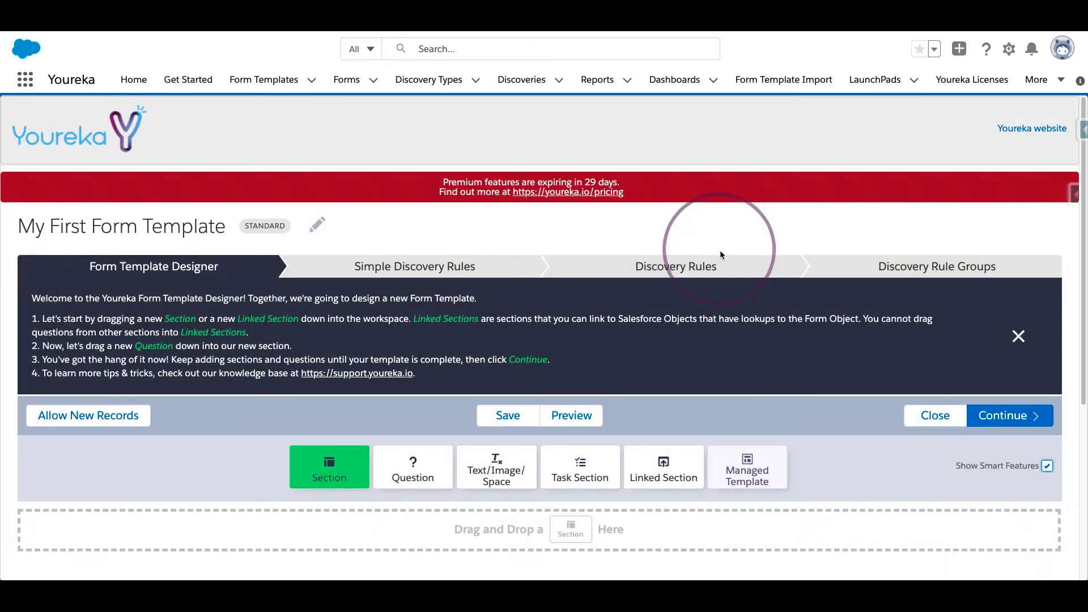
pyautogui.click(1019, 337)
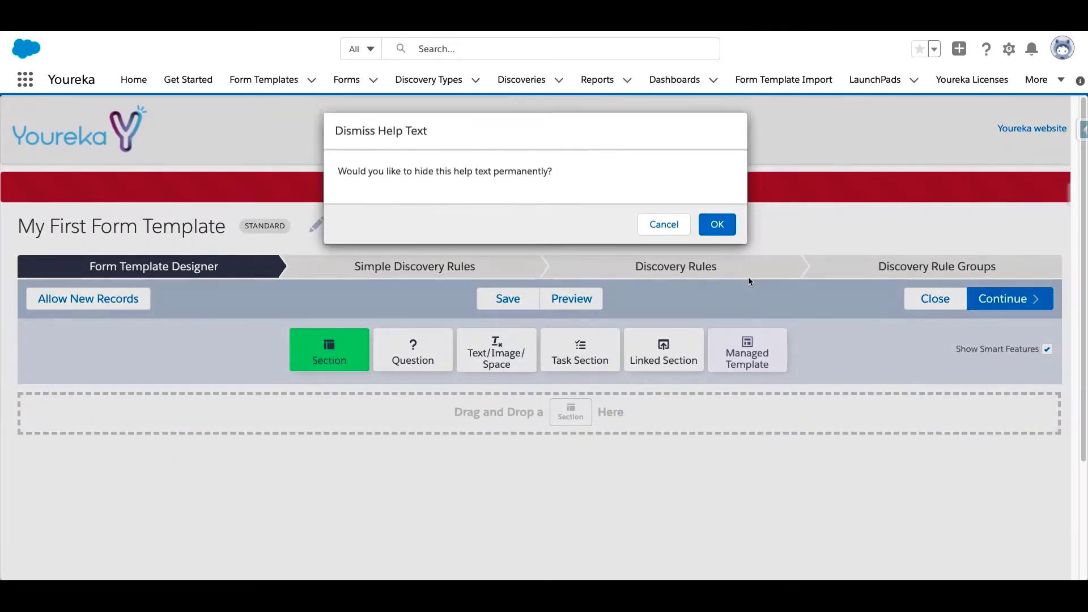
pyautogui.click(718, 225)
# - Add a section named General Information to the empty template workspace
pyautogui.scroll(-2, 781, 318)
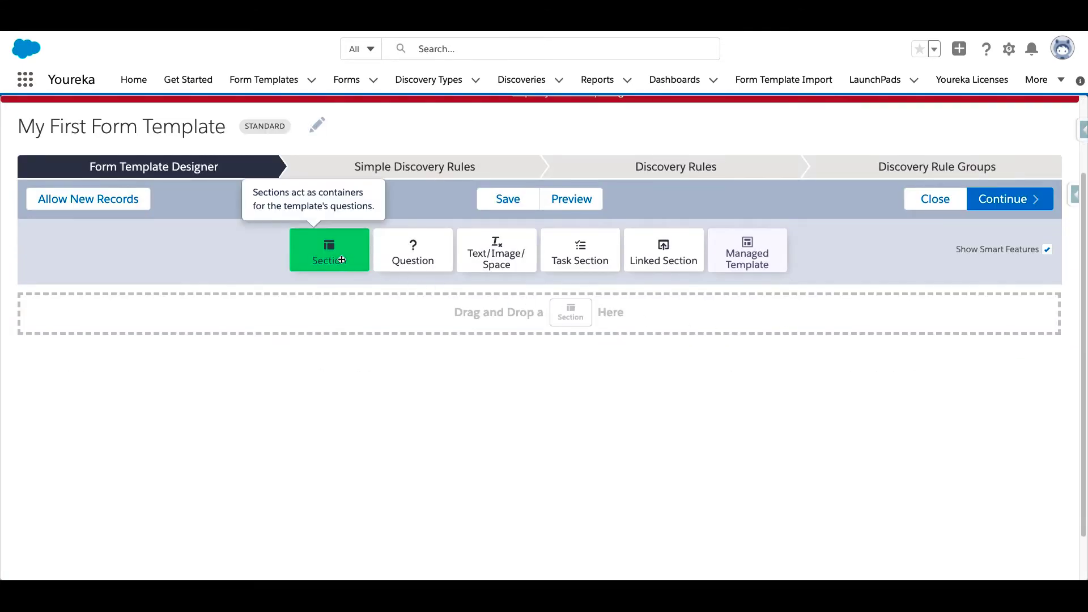
pyautogui.moveTo(337, 256); pyautogui.dragTo(230, 324)
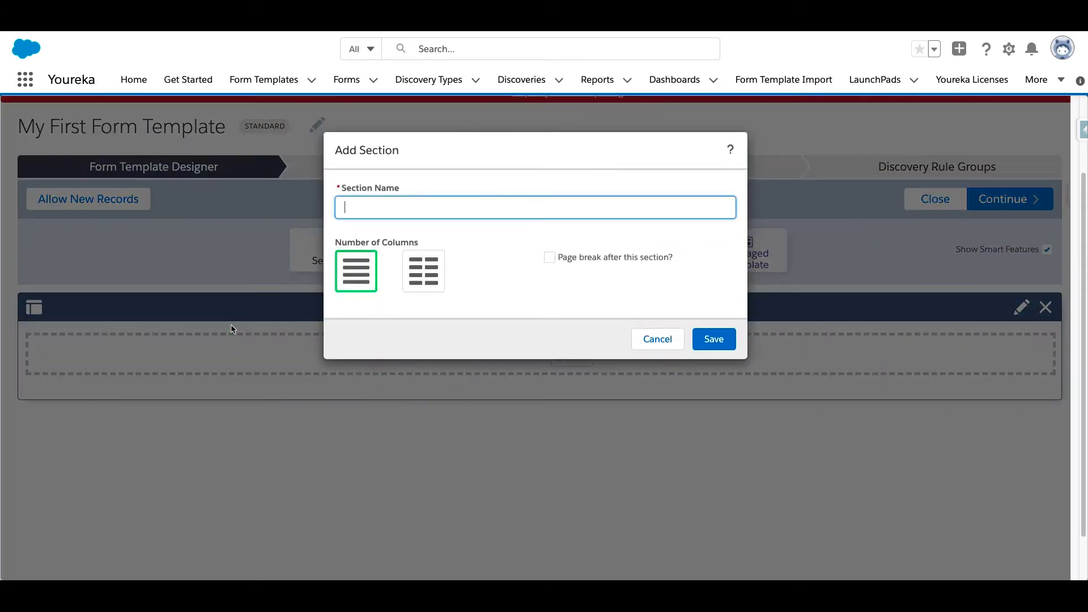
pyautogui.write('S')
pyautogui.press('BackSpace')
pyautogui.write('General Information')
pyautogui.click(713, 348)
# - Add a text question named Sample Question 1 to the General Information section and dismiss the tip
pyautogui.moveTo(413, 246); pyautogui.dragTo(370, 342)
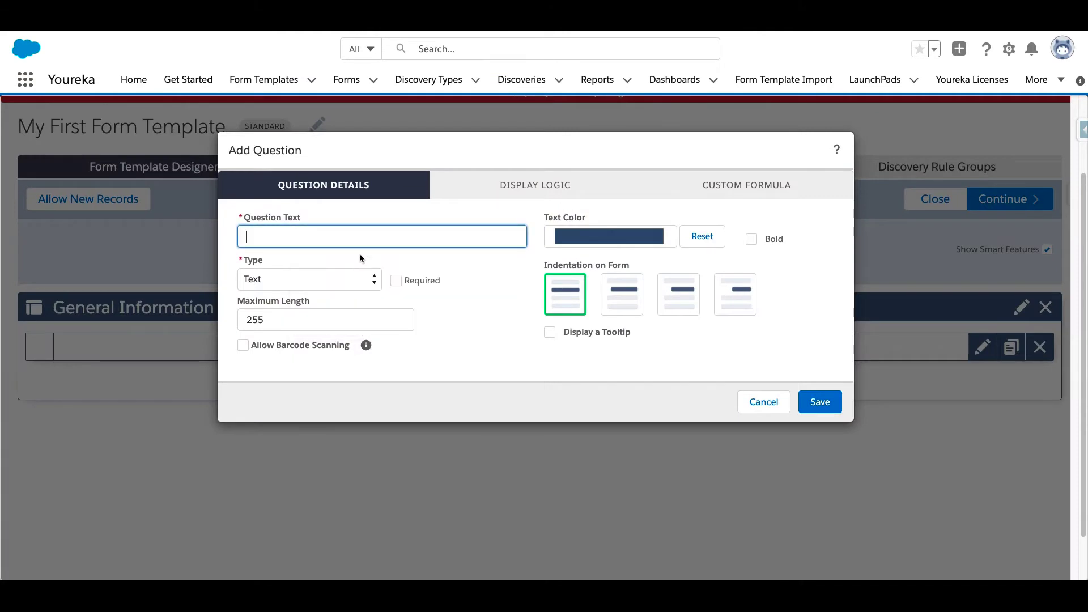
pyautogui.write('Sample Question 1')
pyautogui.click(822, 400)
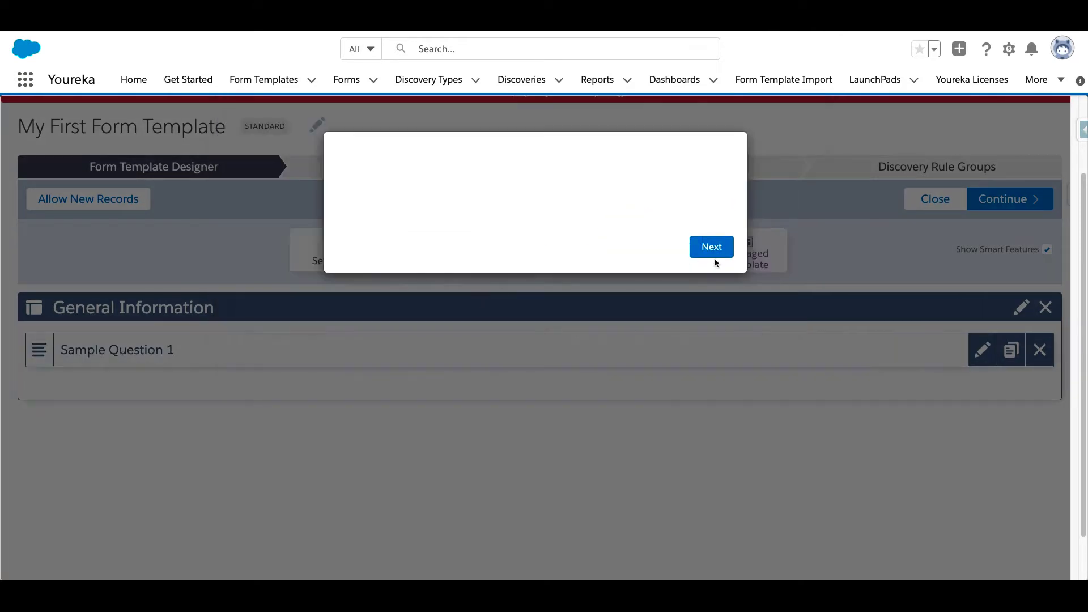
pyautogui.click(715, 254)
# - Add a text question named Sample Question 2 below the first question and dismiss the tips
pyautogui.moveTo(413, 252); pyautogui.dragTo(302, 406)
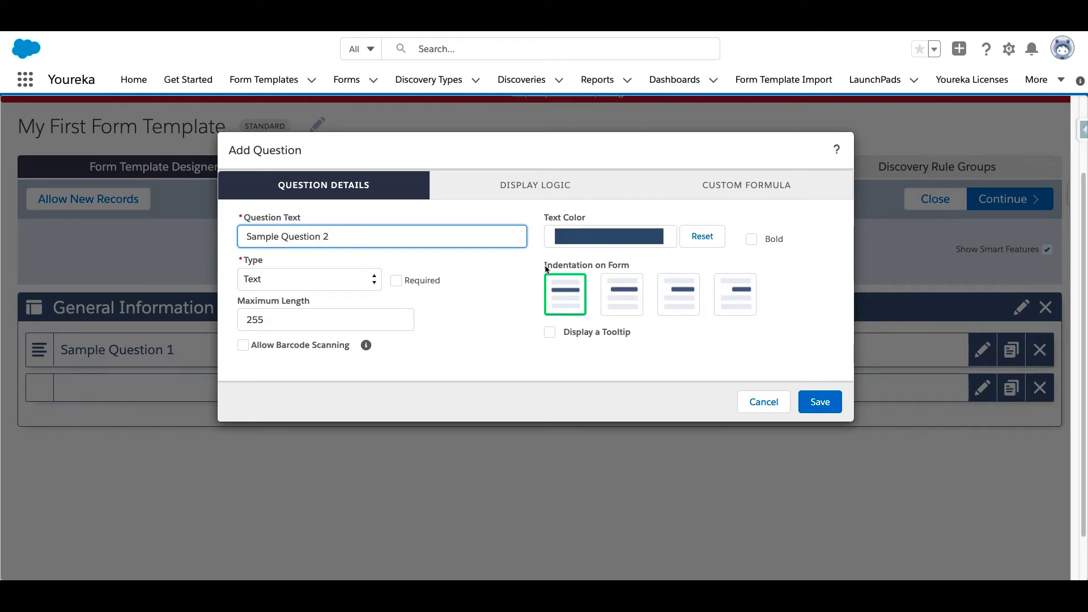
pyautogui.click(819, 396)
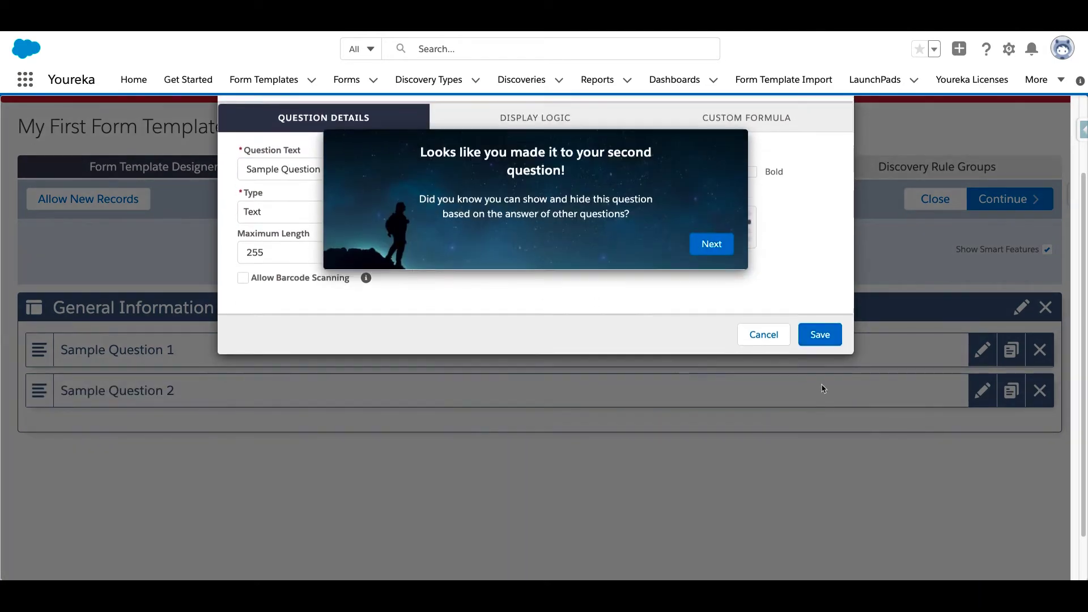
pyautogui.click(710, 246)
pyautogui.click(609, 317)
# - Add an Account Name question of type Field Link, using lookup disco__Form_Account__c and field Account Name, and save the template
pyautogui.moveTo(413, 252); pyautogui.dragTo(291, 447)
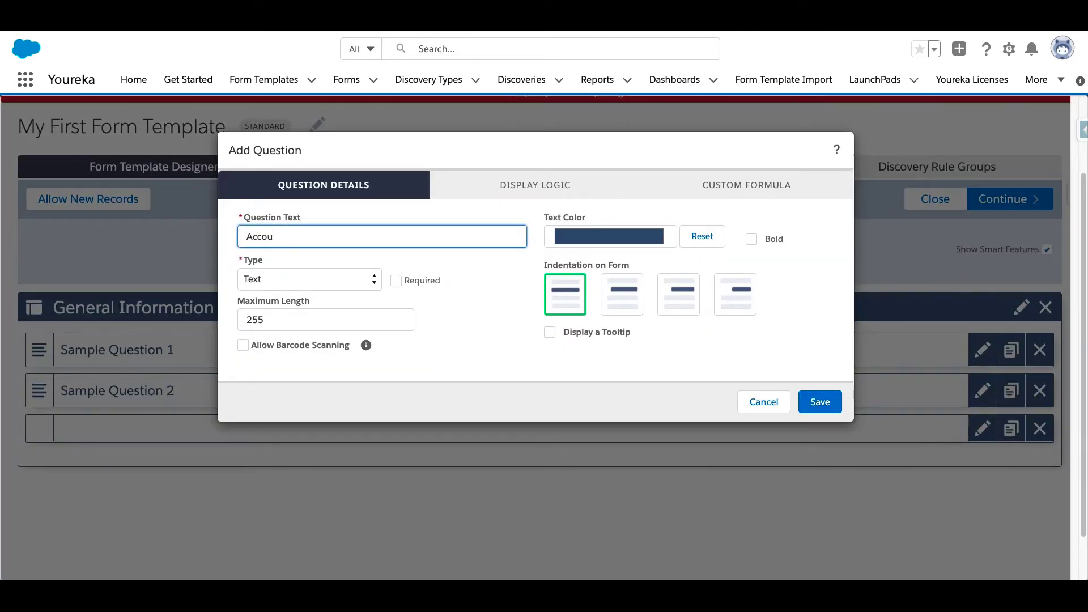
pyautogui.click(317, 279)
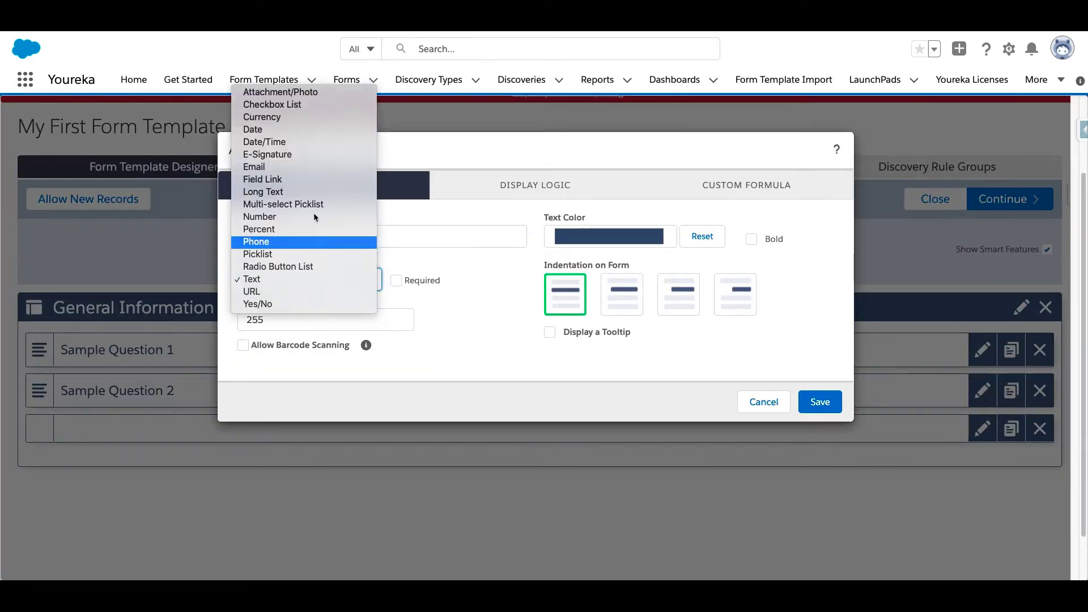
pyautogui.click(272, 165)
pyautogui.click(318, 284)
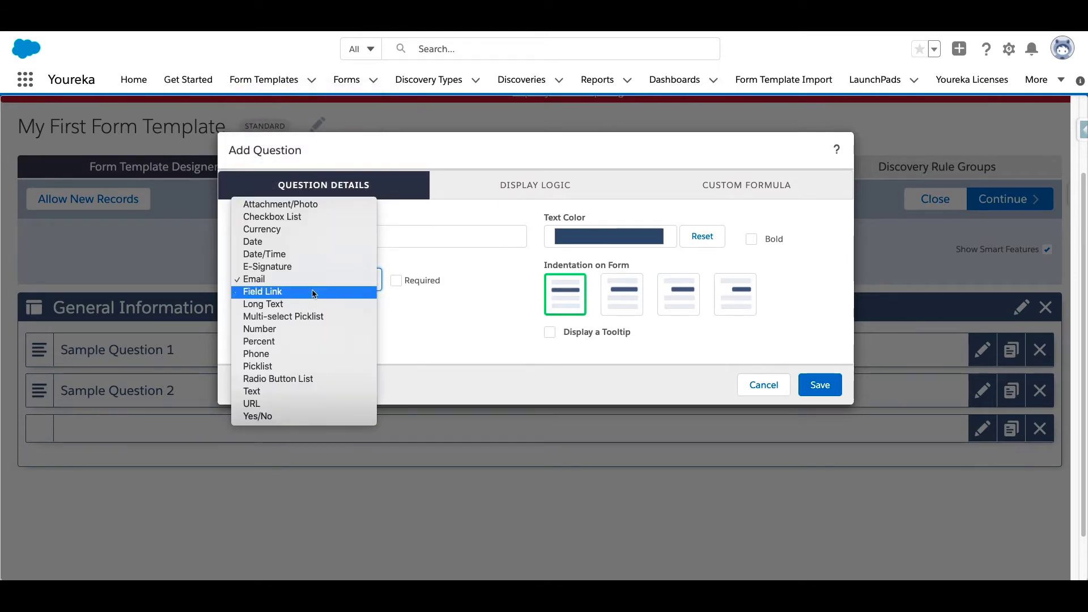
pyautogui.click(315, 291)
pyautogui.click(321, 355)
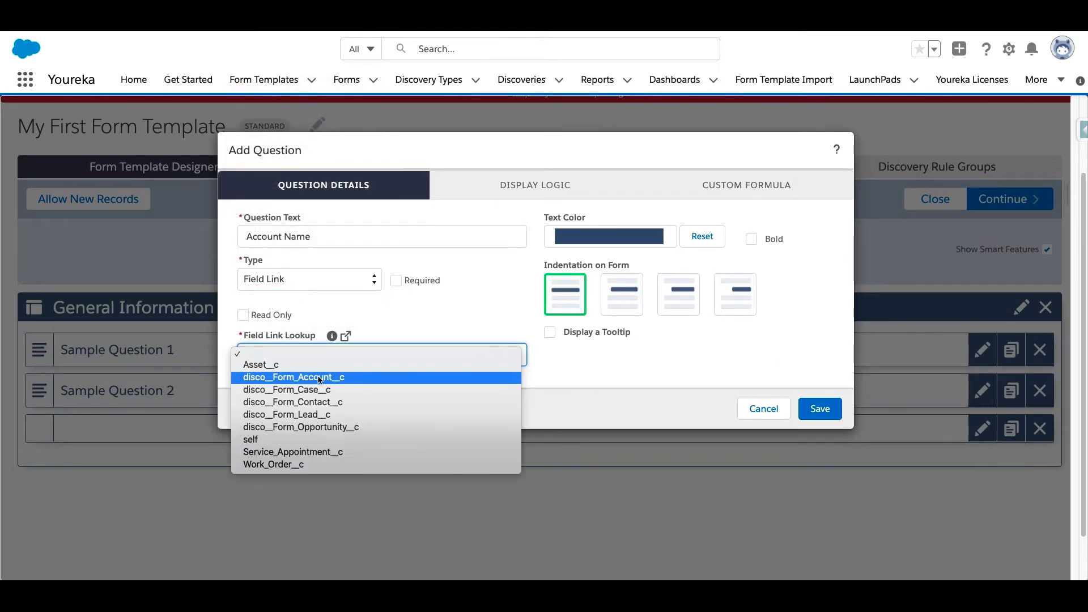
pyautogui.click(320, 378)
pyautogui.click(335, 396)
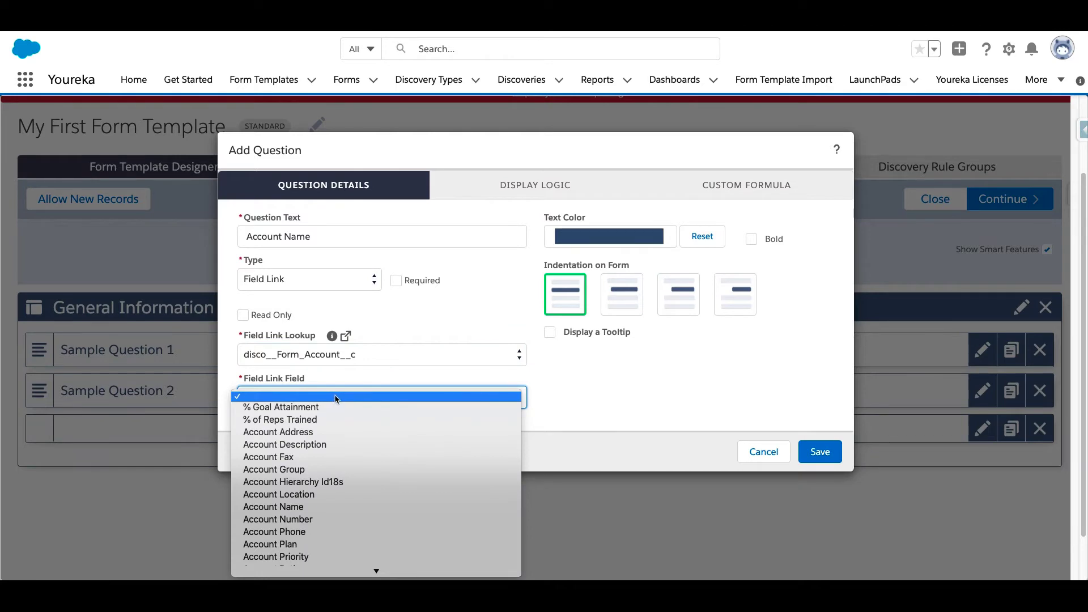
pyautogui.click(339, 506)
pyautogui.click(820, 479)
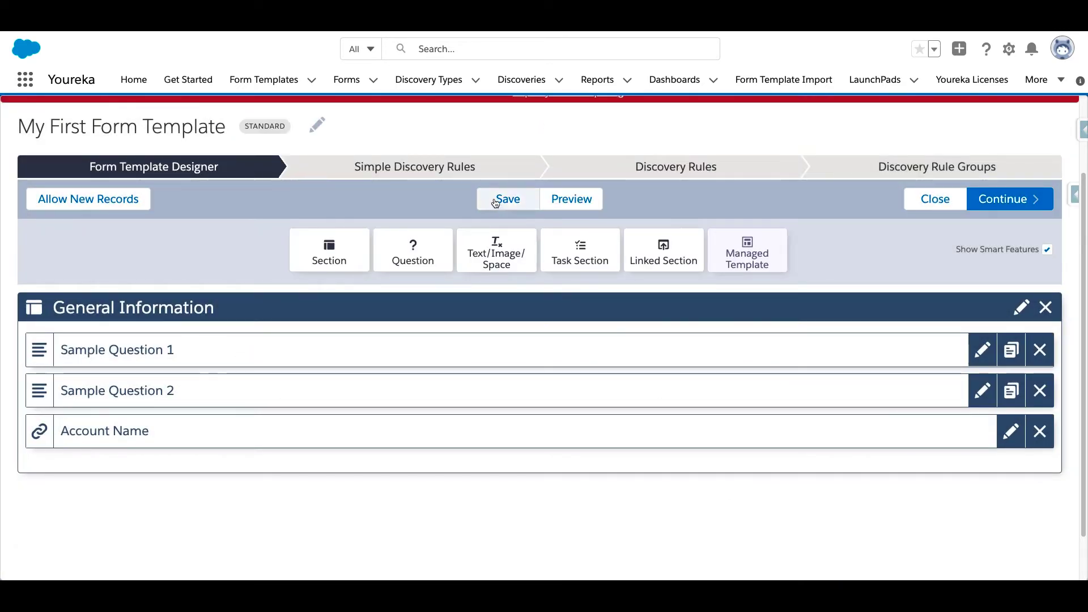
pyautogui.click(495, 202)
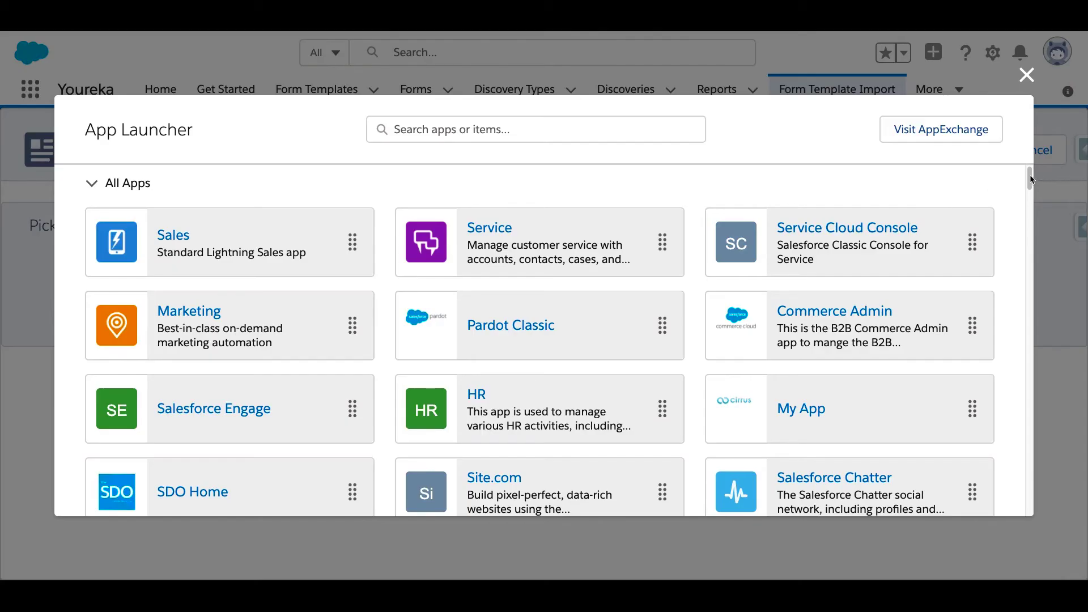
# - Open the Youreka app from all available apps and go to its Form Template Import page
pyautogui.moveTo(1032, 180); pyautogui.dragTo(1033, 265)
pyautogui.click(496, 335)
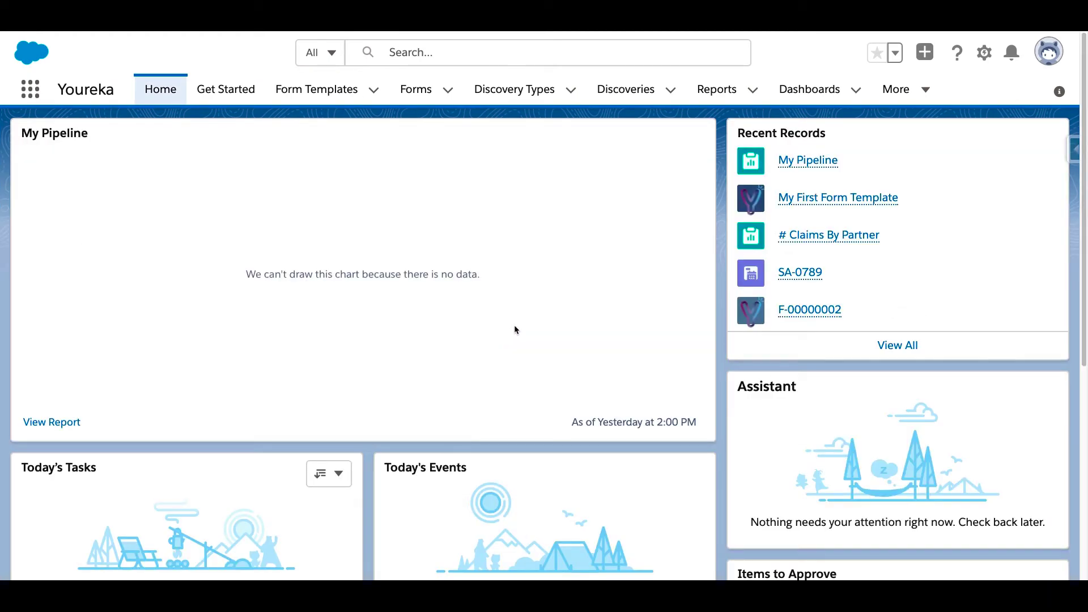
pyautogui.click(898, 94)
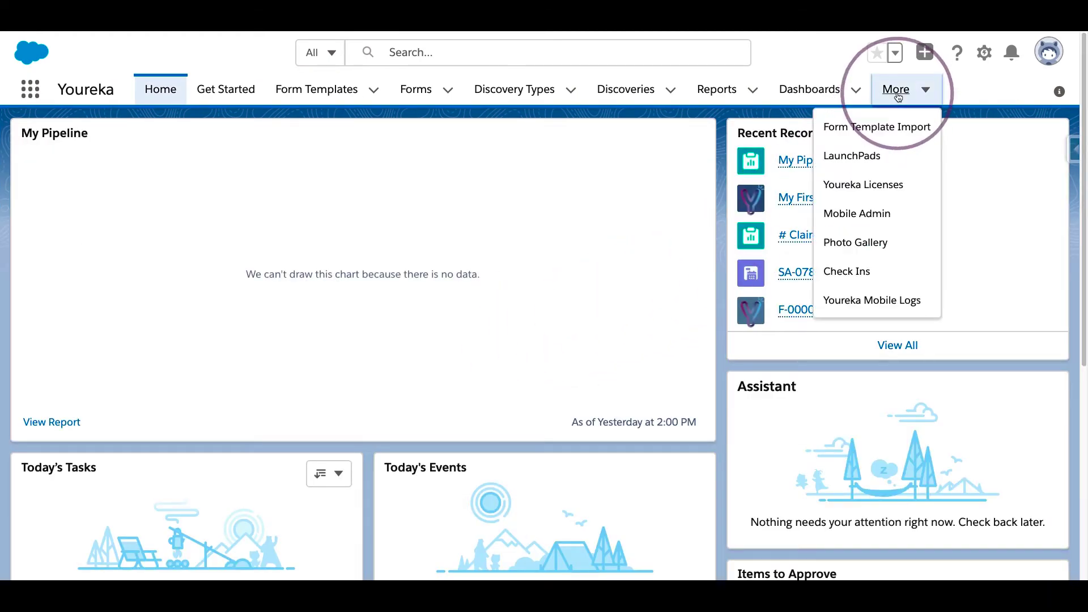
pyautogui.click(869, 129)
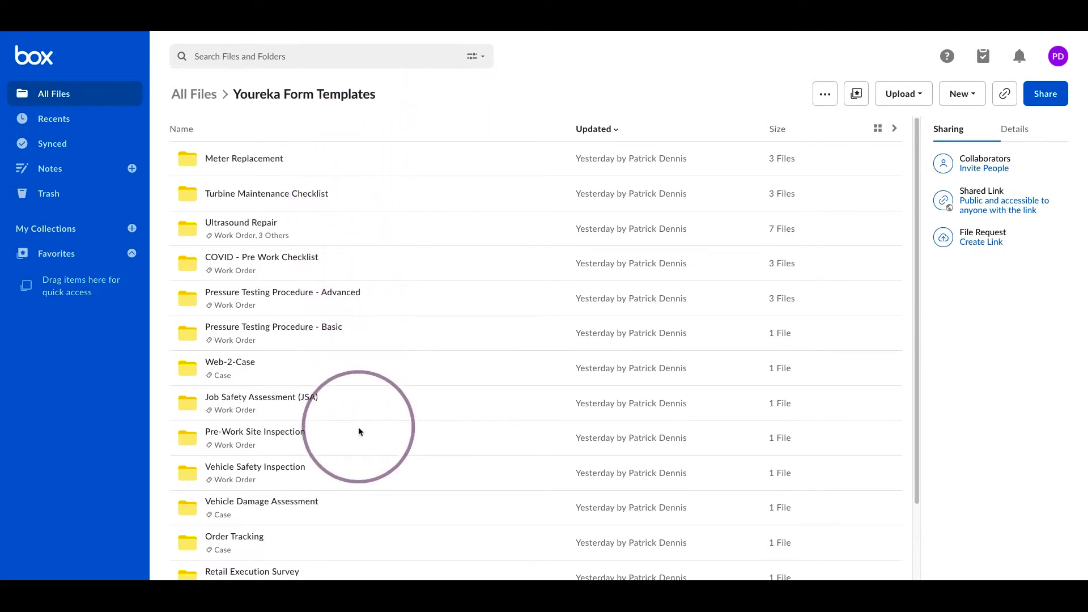
# - In Box, download Pressure Test Procedure - Advanced.json from the Pressure Testing Procedure - Advanced folder
pyautogui.click(337, 295)
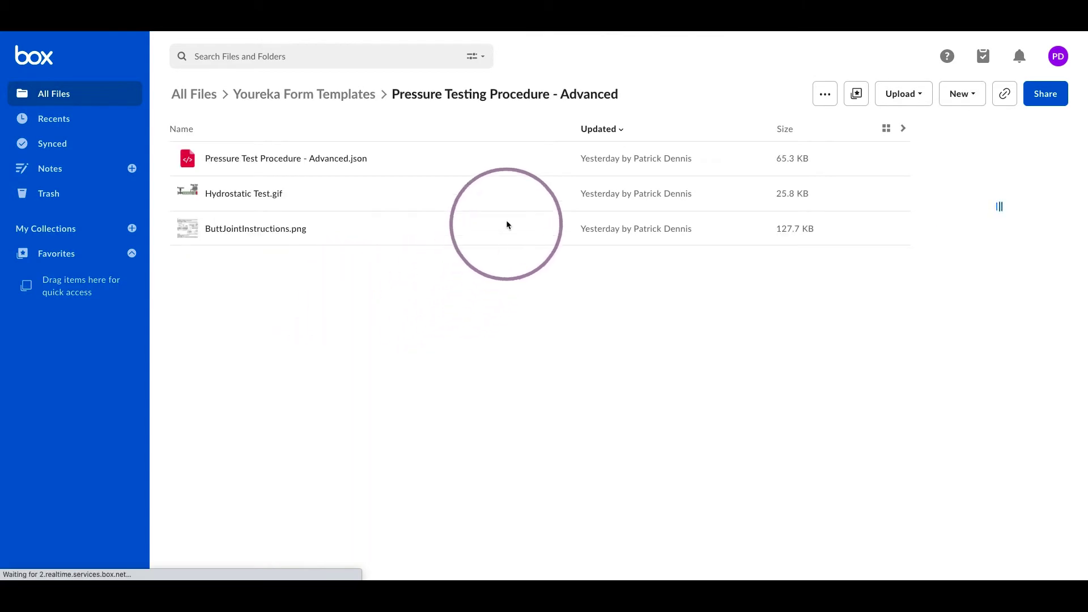
pyautogui.click(325, 160)
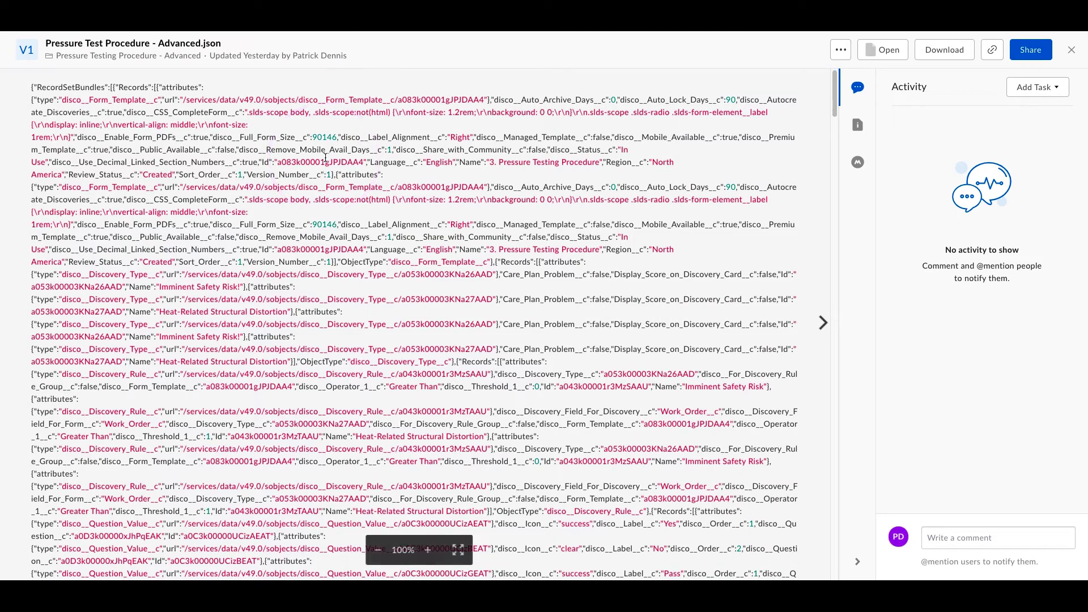
pyautogui.click(946, 50)
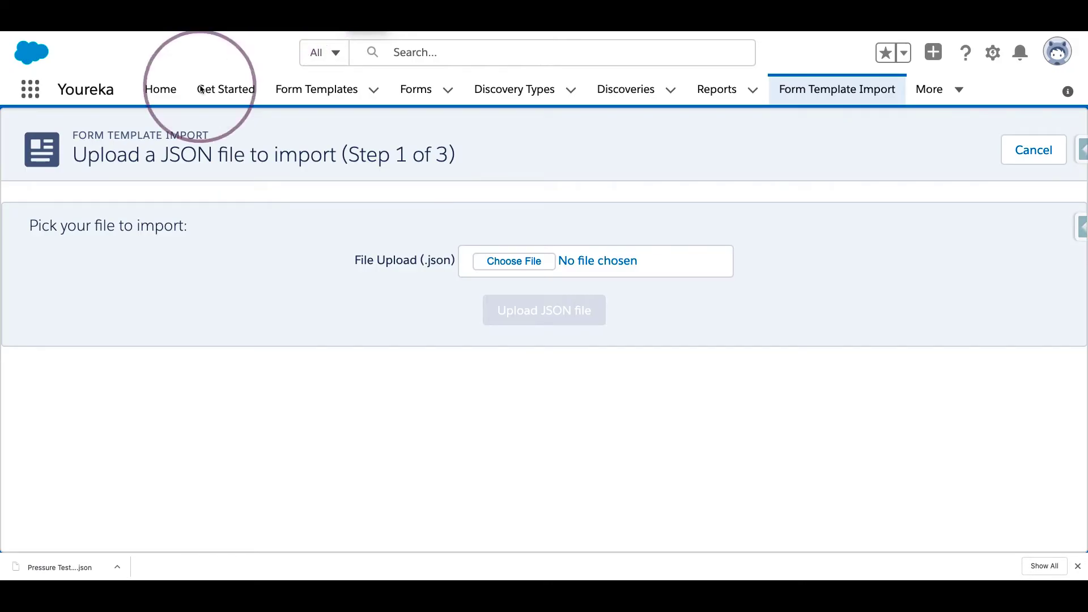
# - Import the downloaded pressure test JSON file as a form template, saving both the template and its discovery logic
pyautogui.moveTo(70, 567); pyautogui.dragTo(573, 260)
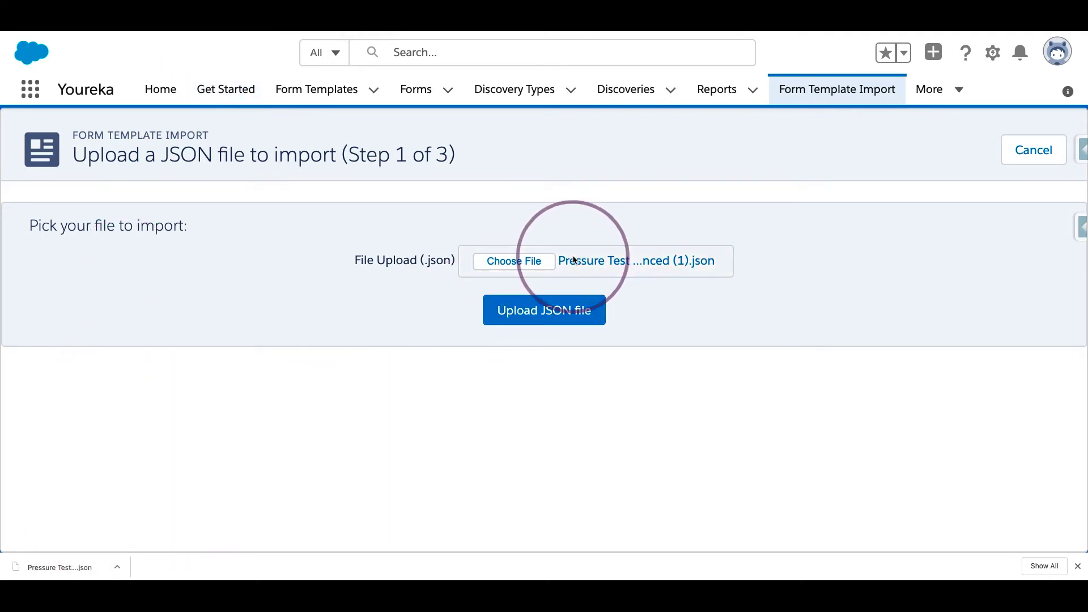
pyautogui.click(555, 312)
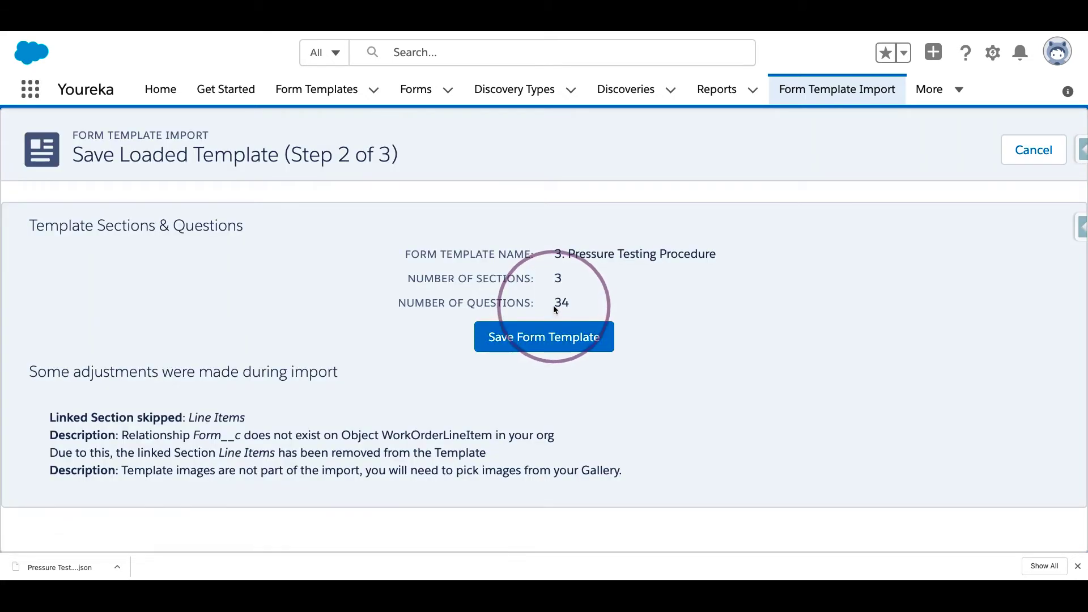
pyautogui.click(559, 336)
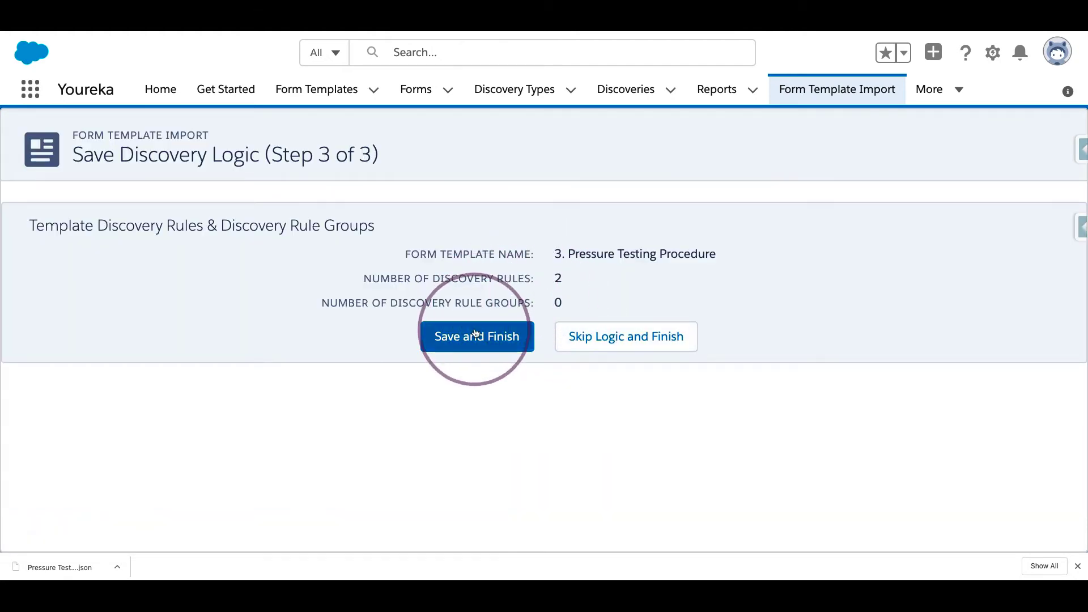
pyautogui.click(475, 332)
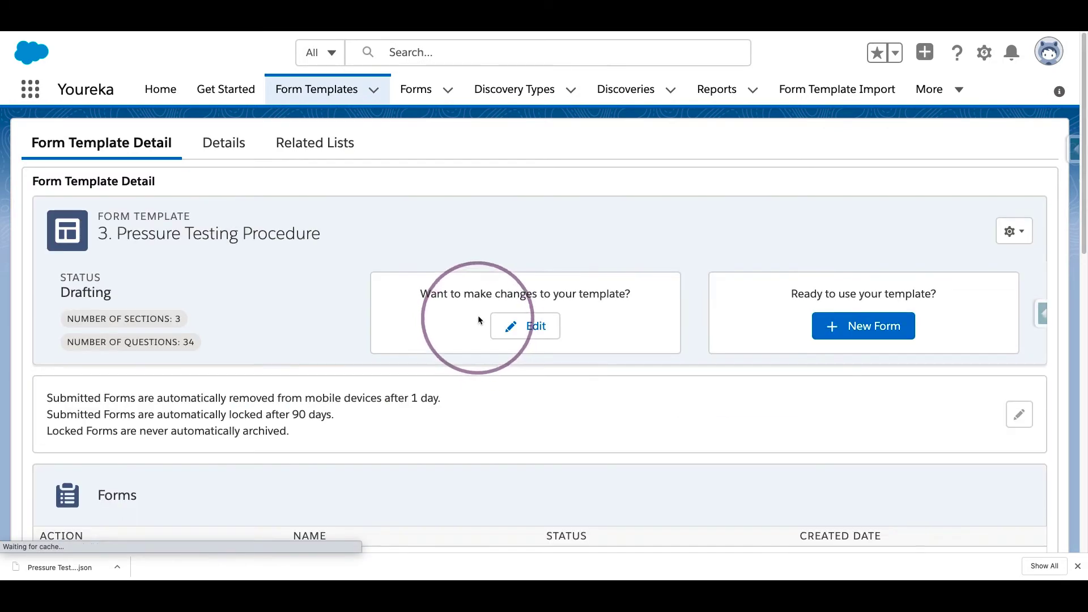
# - Open the imported 3. Pressure Testing Procedure template for editing, review its sections and questions, and save and close it
pyautogui.click(527, 325)
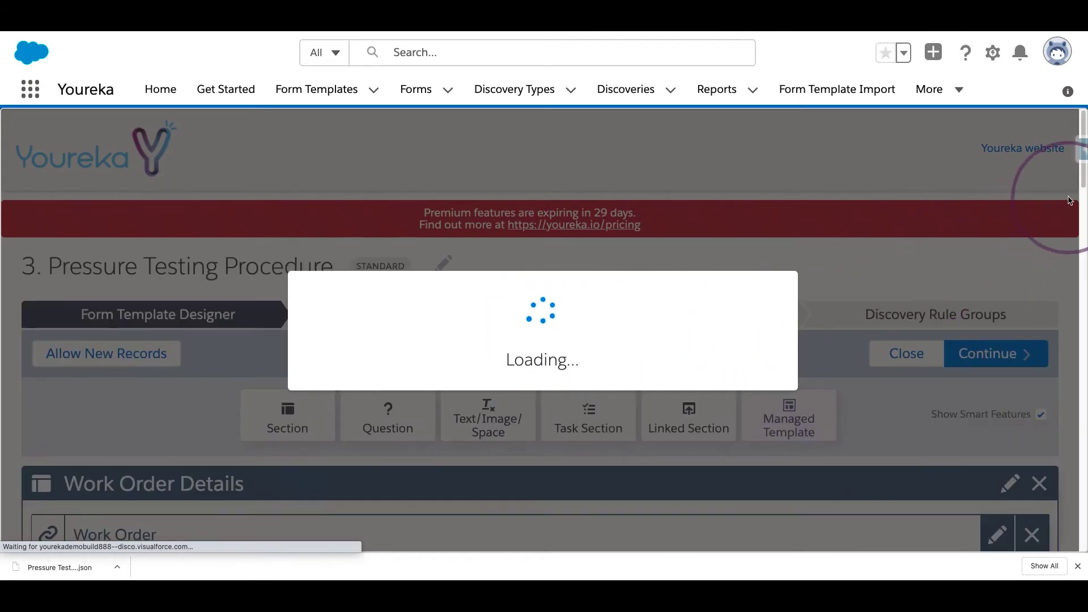
pyautogui.moveTo(1084, 182); pyautogui.dragTo(1084, 399)
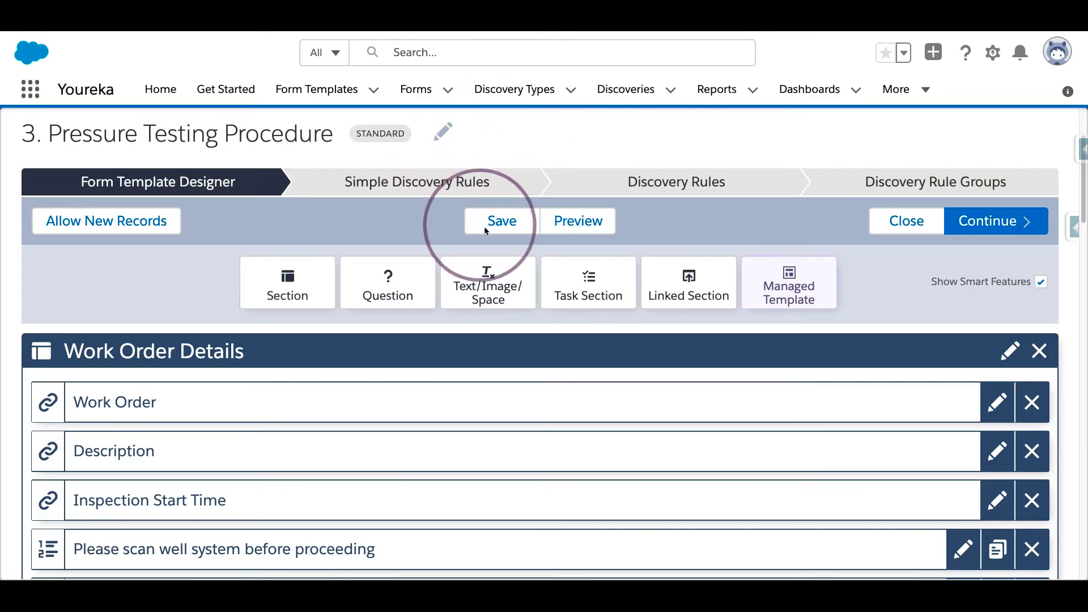
pyautogui.click(498, 224)
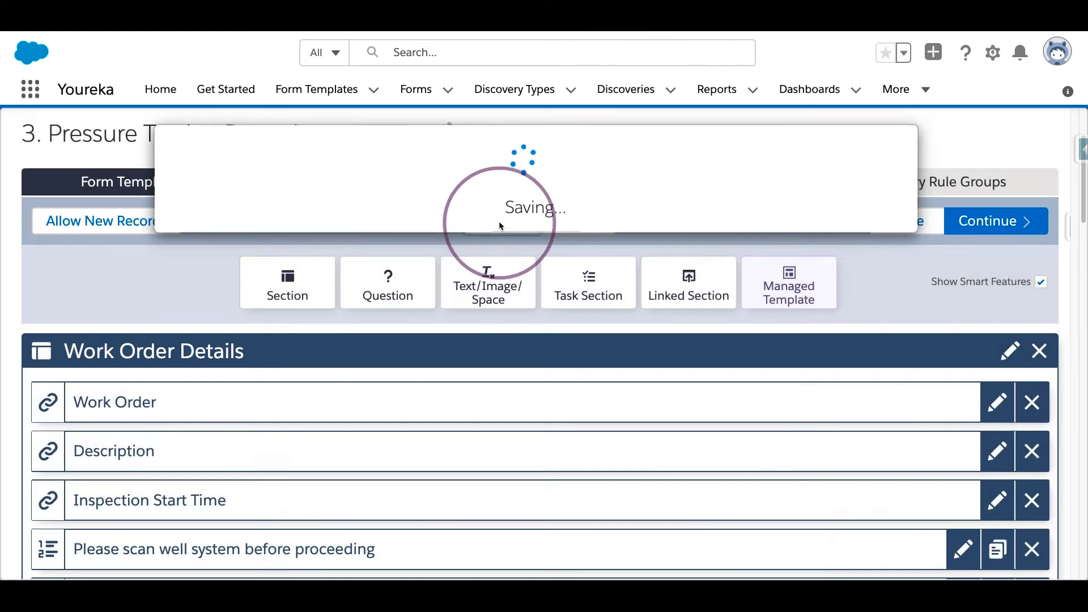
pyautogui.click(923, 224)
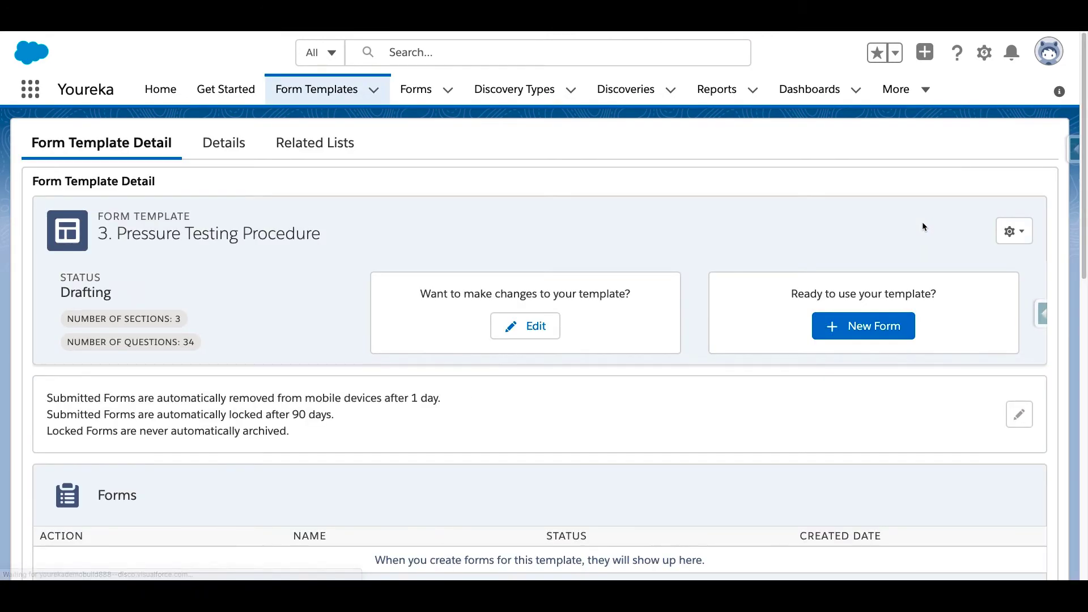
# - Publish the 3. Pressure Testing Procedure form template
pyautogui.click(1019, 231)
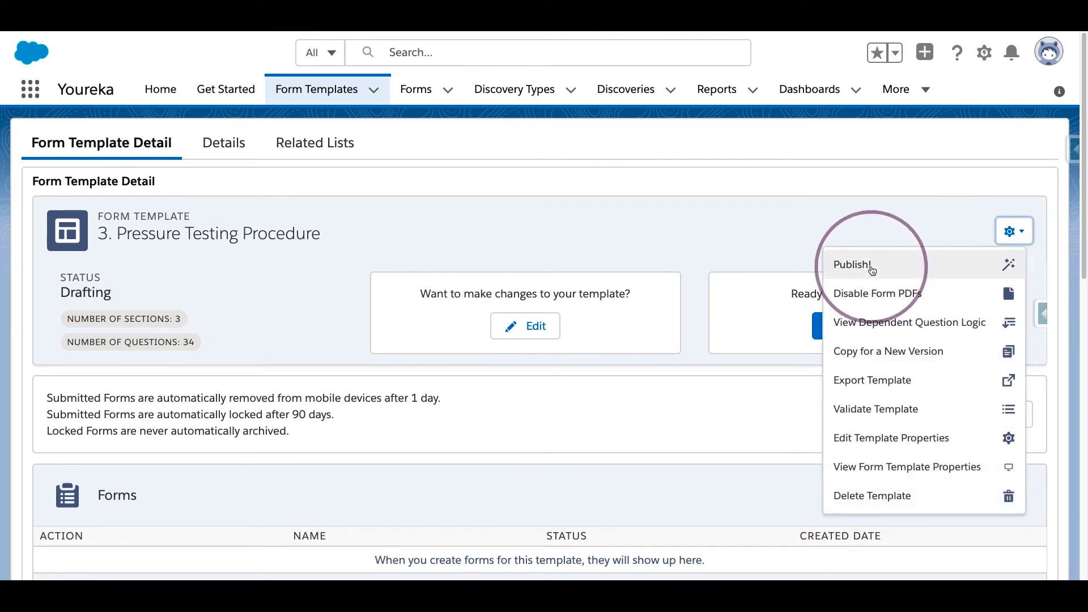
pyautogui.click(873, 271)
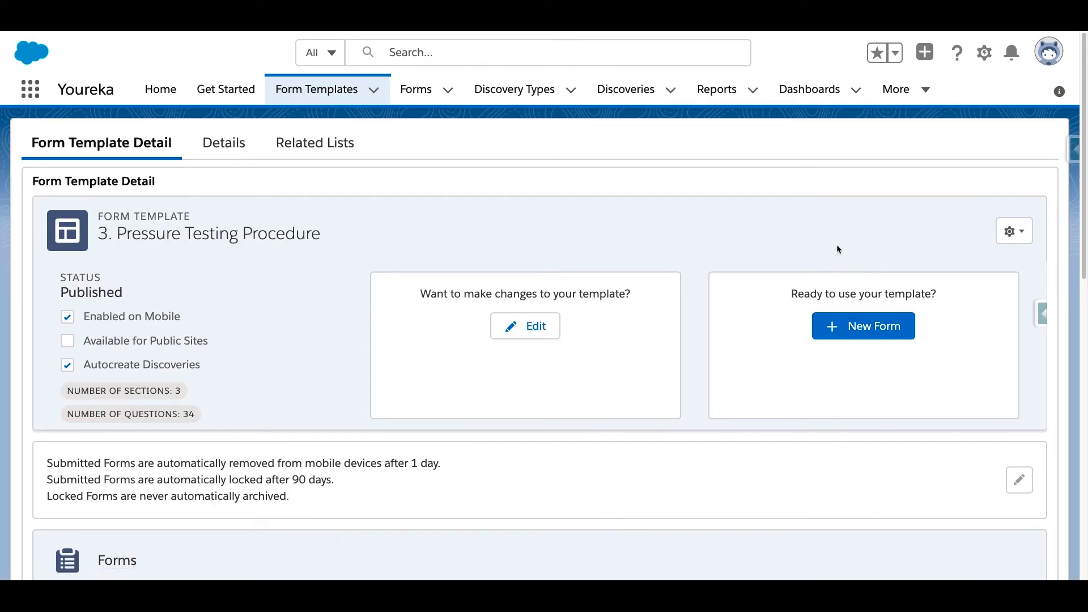
# - Create and save a new form from the 3. Pressure Testing Procedure template, selecting the first listed work order as its required Work Order
pyautogui.scroll(-2, 838, 247)
pyautogui.scroll(-1, 776, 212)
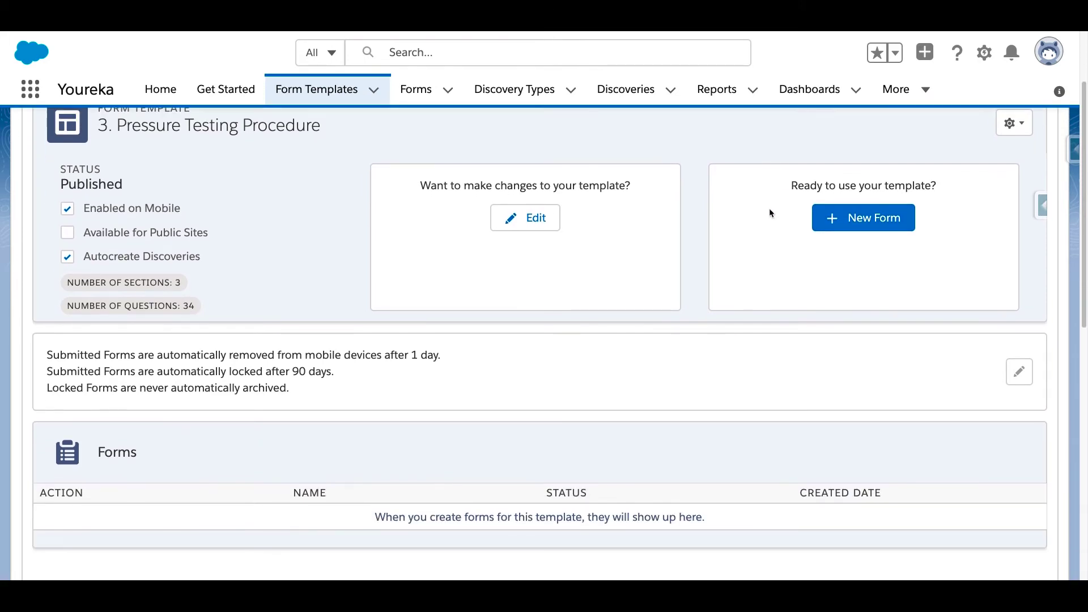
pyautogui.scroll(2, 755, 202)
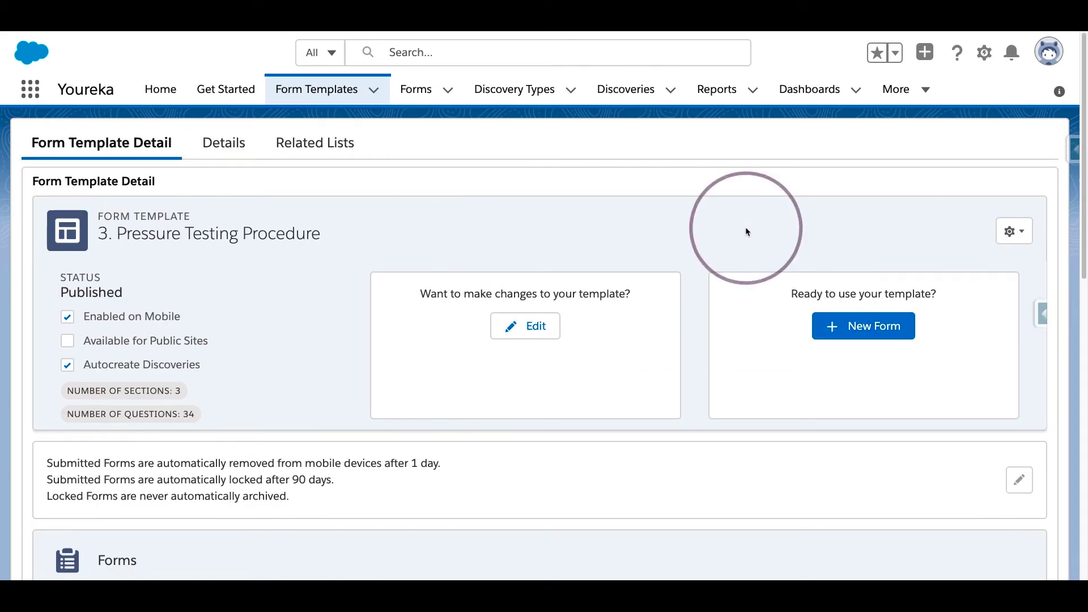
pyautogui.click(868, 327)
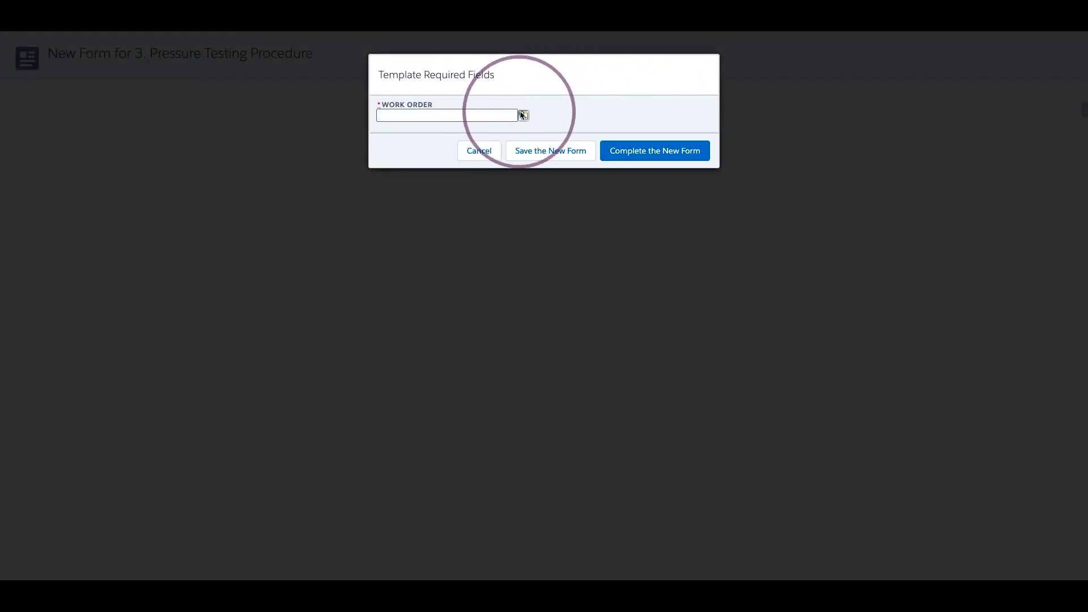
pyautogui.click(522, 115)
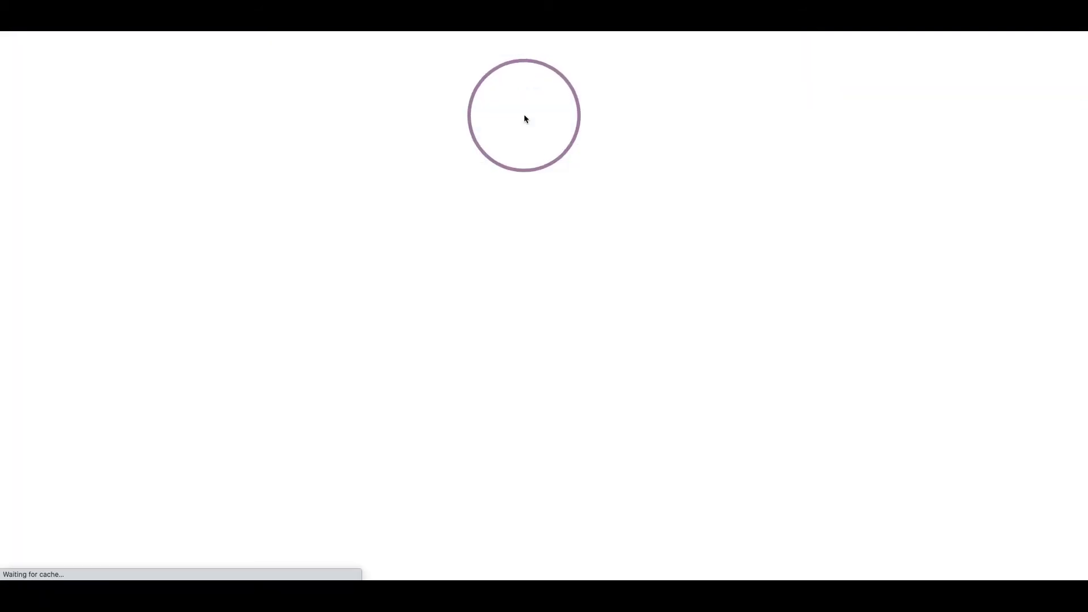
pyautogui.click(25, 140)
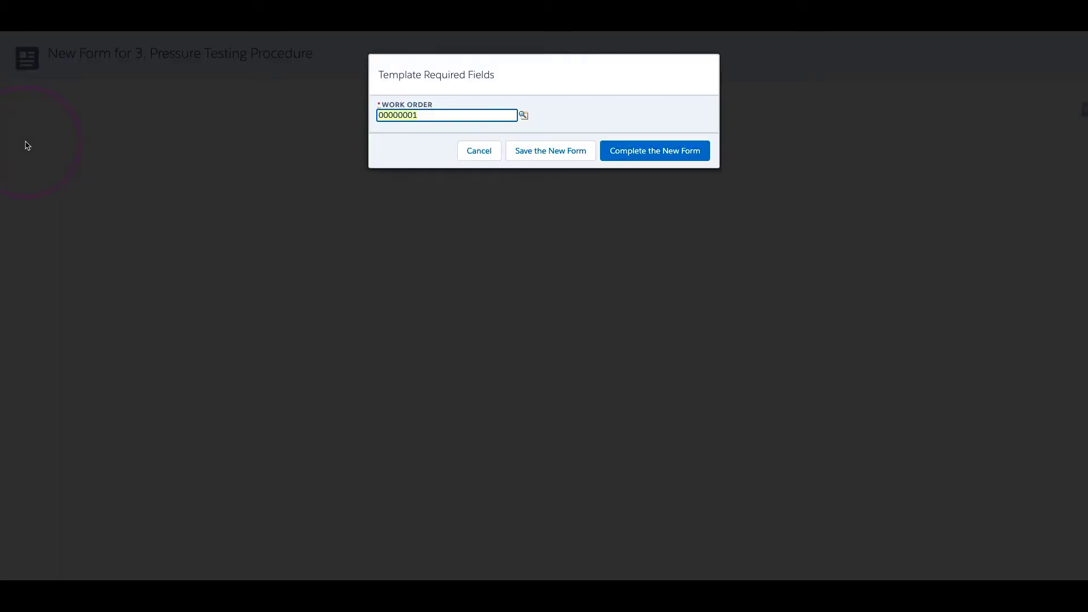
pyautogui.click(557, 152)
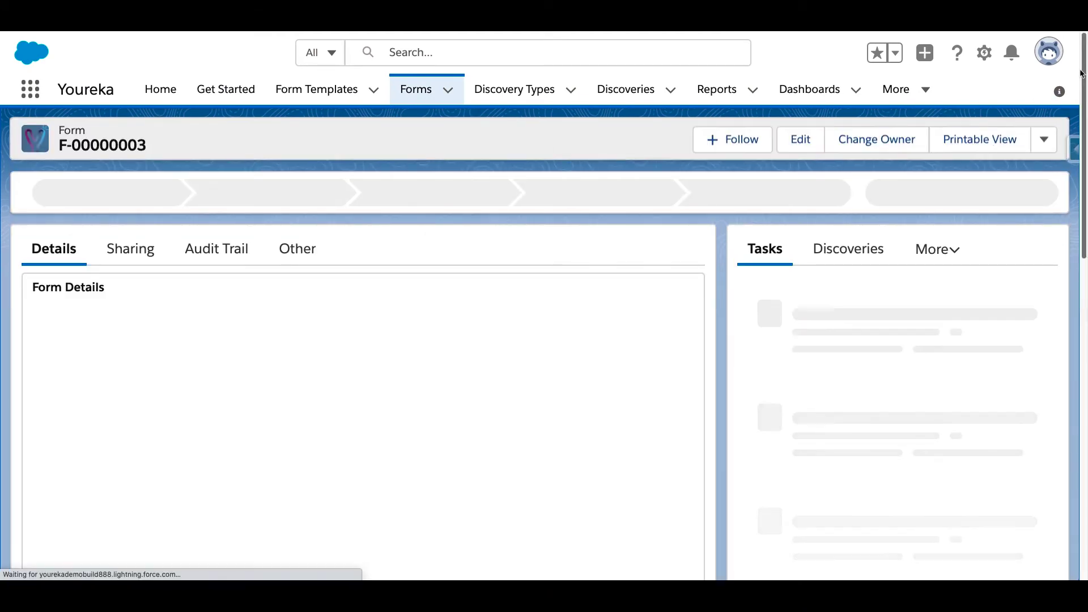
pyautogui.moveTo(1085, 75); pyautogui.dragTo(1085, 263)
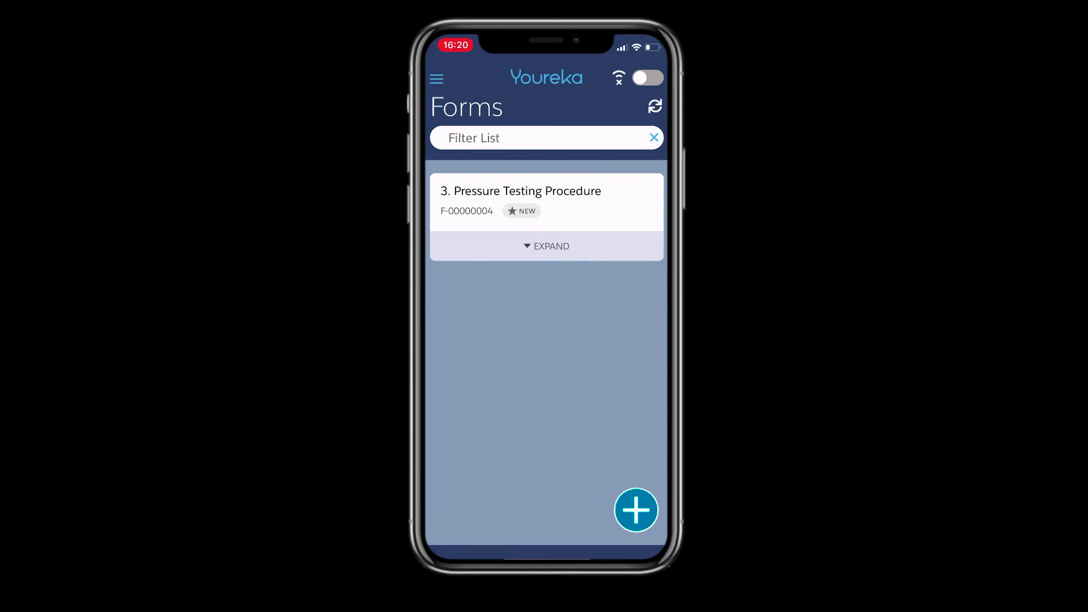
# - In the Youreka mobile app, open the 3. Pressure Testing Procedure form and set Pressure Test Method to Hydro
pyautogui.click(521, 192)
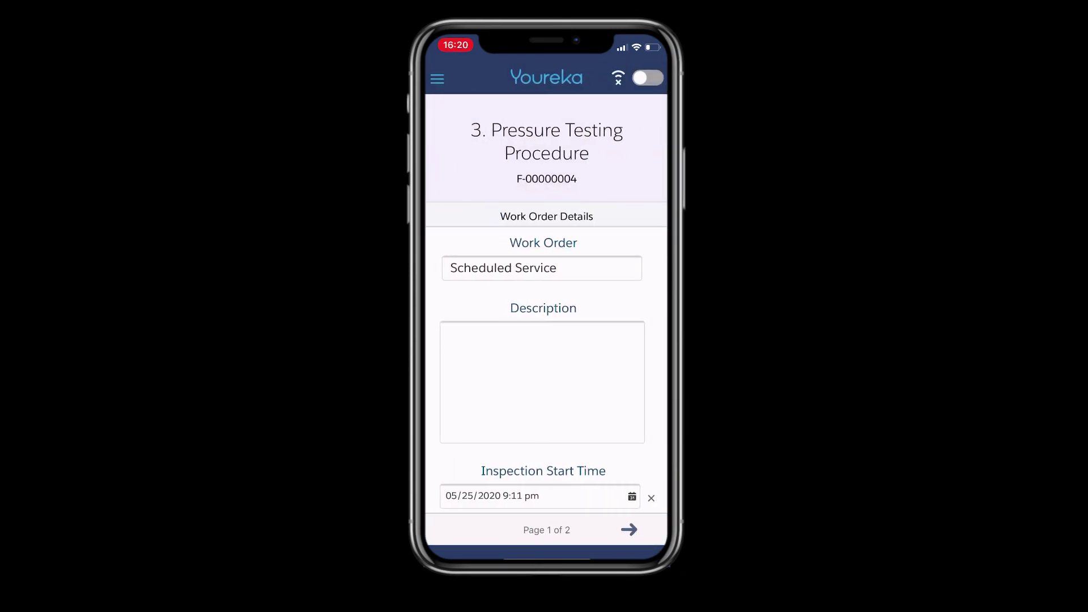
pyautogui.scroll(-6, 546, 312)
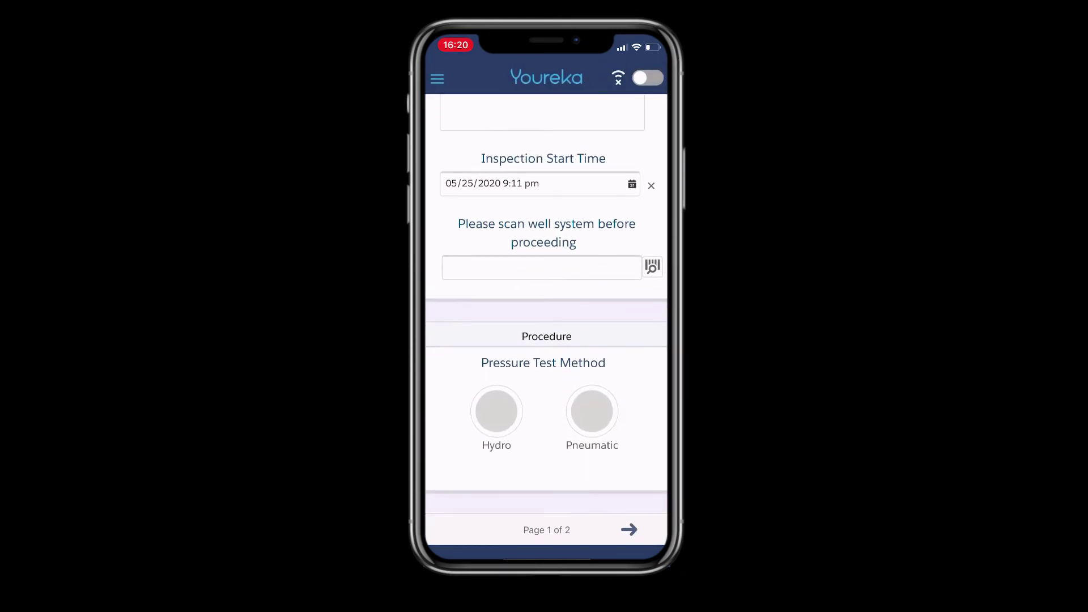
pyautogui.click(497, 411)
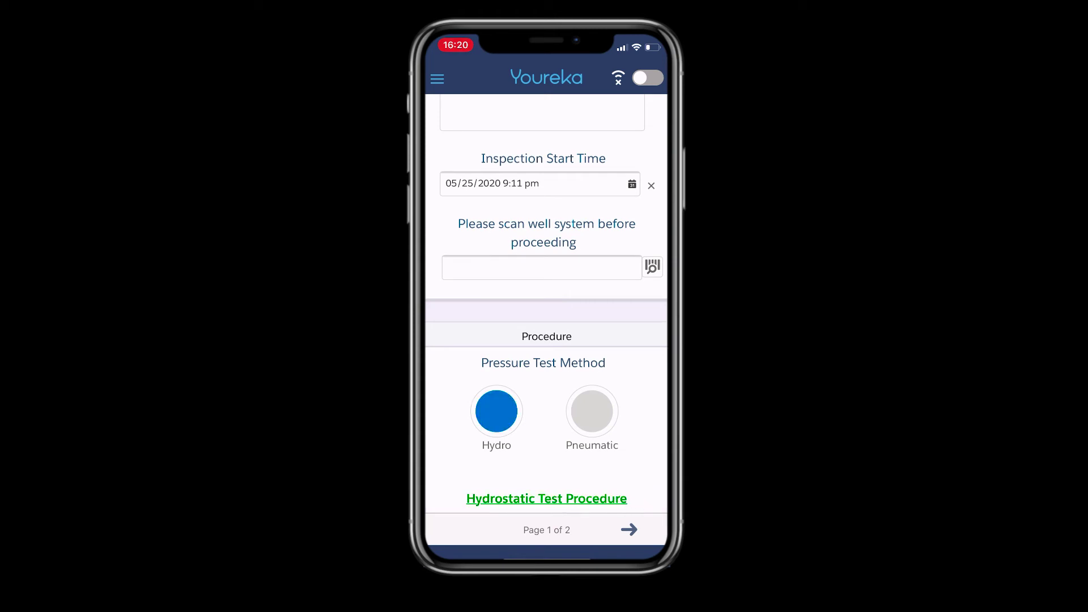
# - Mark the gauge calibration stickers check and the calibrated test gauge installation as Complete in the Hydrostatic Test Procedure
pyautogui.scroll(-6, 547, 303)
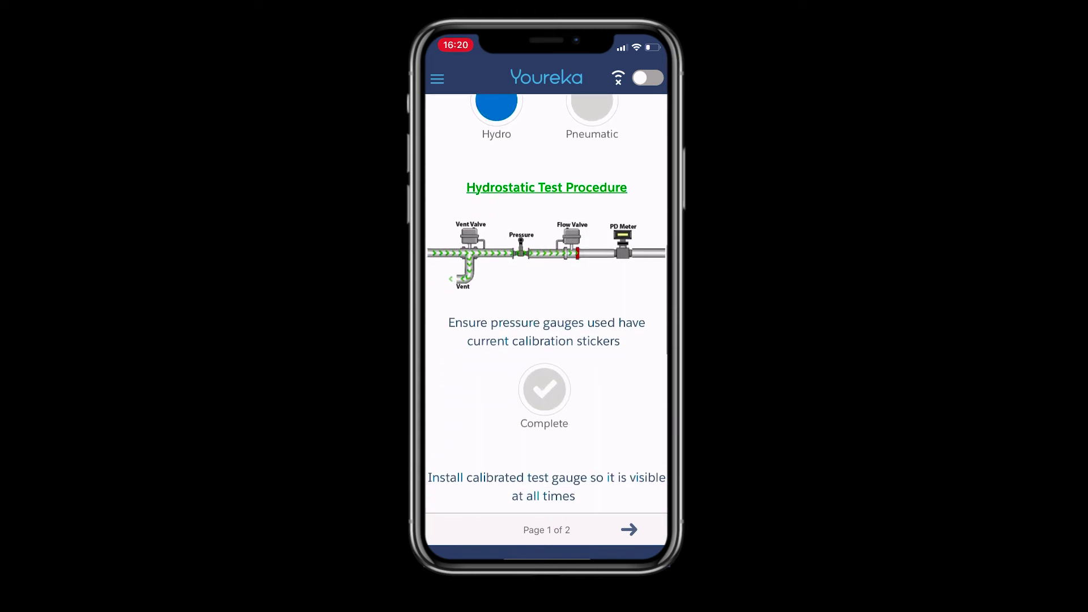
pyautogui.click(545, 347)
pyautogui.scroll(-3, 546, 303)
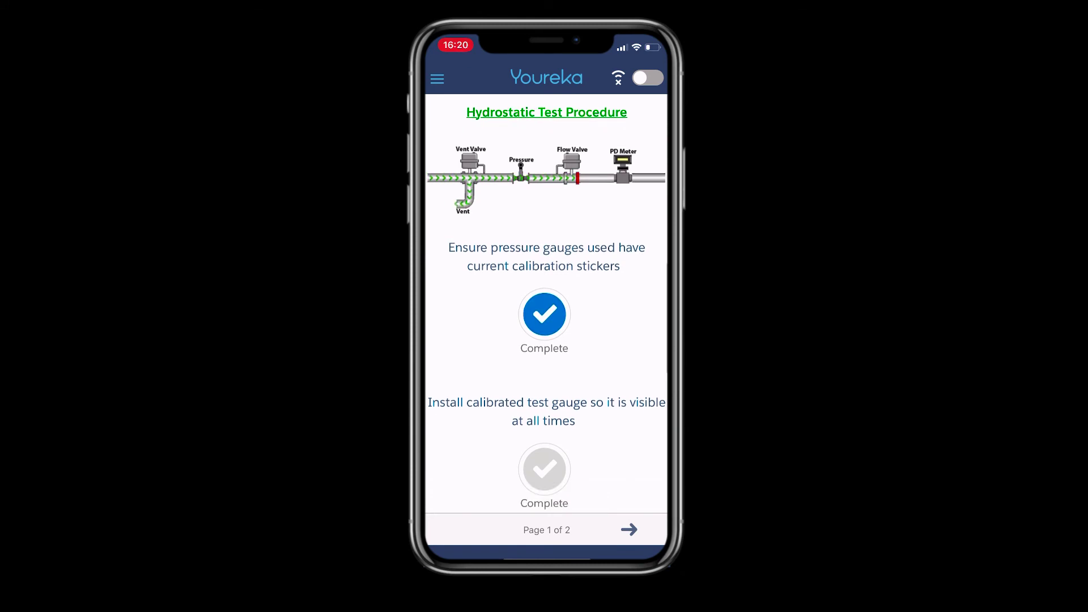
pyautogui.scroll(-2, 546, 304)
pyautogui.click(545, 245)
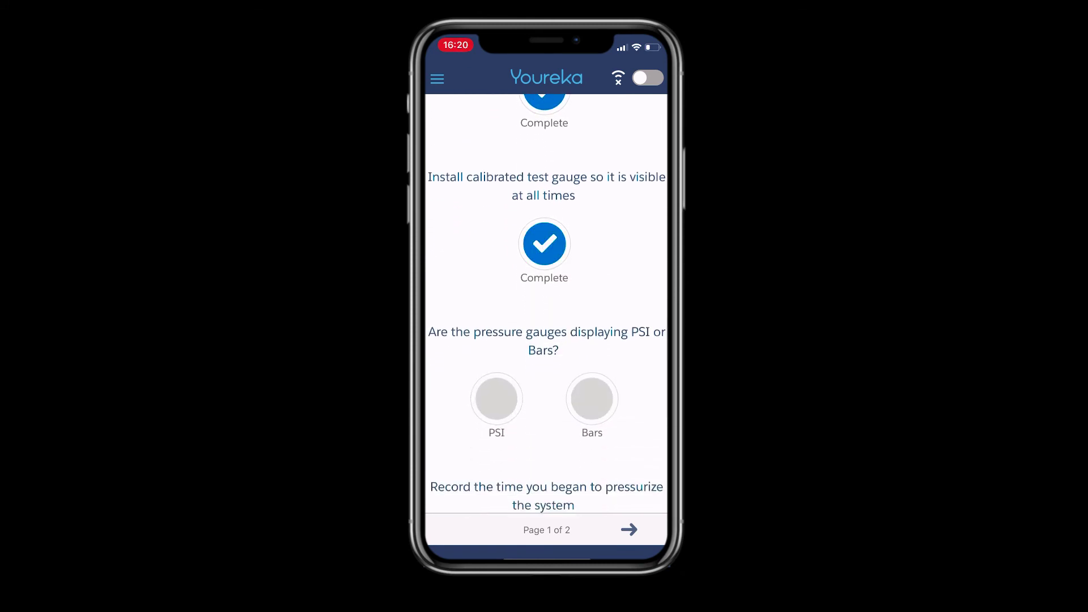
# - Choose PSI as the pressure gauge unit and mark the 10-minute system pressurization as Complete
pyautogui.click(497, 399)
pyautogui.scroll(-7, 547, 303)
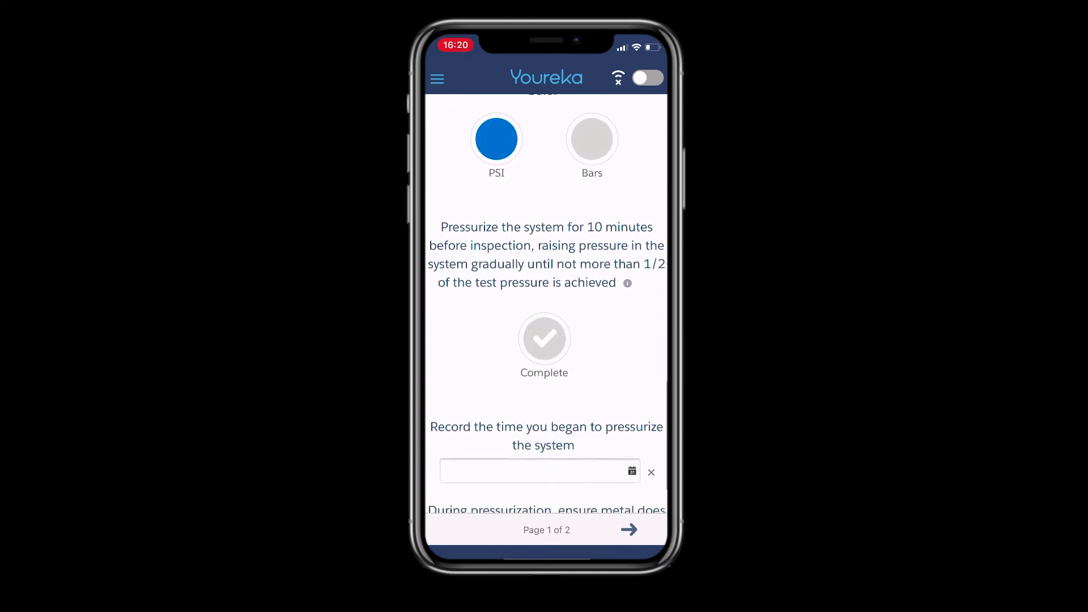
pyautogui.click(545, 225)
pyautogui.scroll(-3, 546, 304)
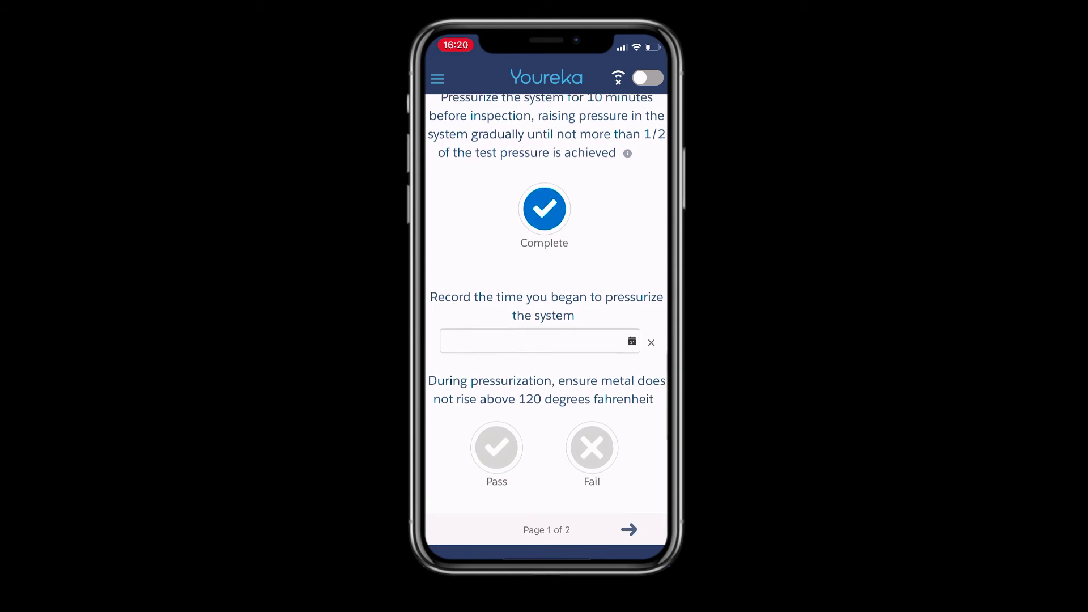
# - Record the pressurization start time as 8/18/2020 4:20 pm and answer the 120-degree metal temperature check with Pass
pyautogui.click(539, 211)
pyautogui.click(644, 482)
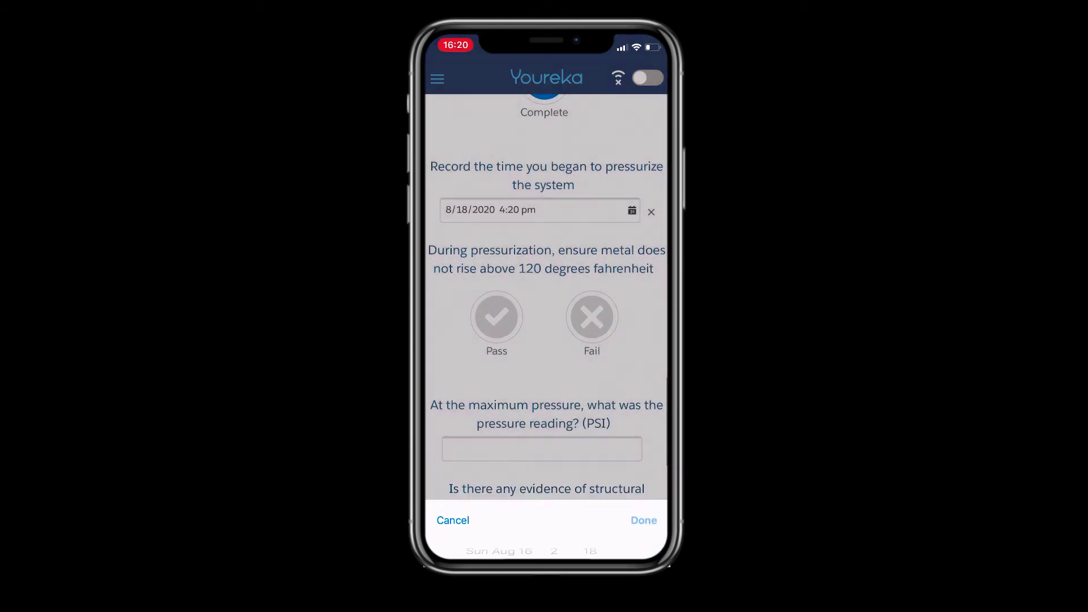
pyautogui.click(497, 317)
pyautogui.scroll(-5, 546, 304)
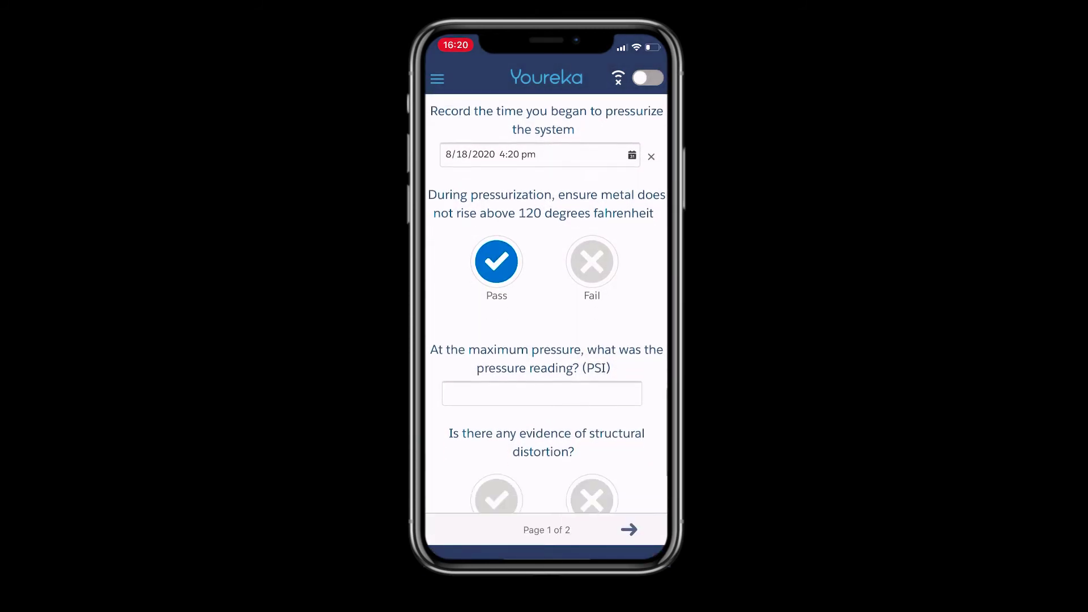
# - Enter 450 as the pressure reading in PSI at the maximum pressure
pyautogui.click(542, 194)
pyautogui.write('450')
pyautogui.click(647, 330)
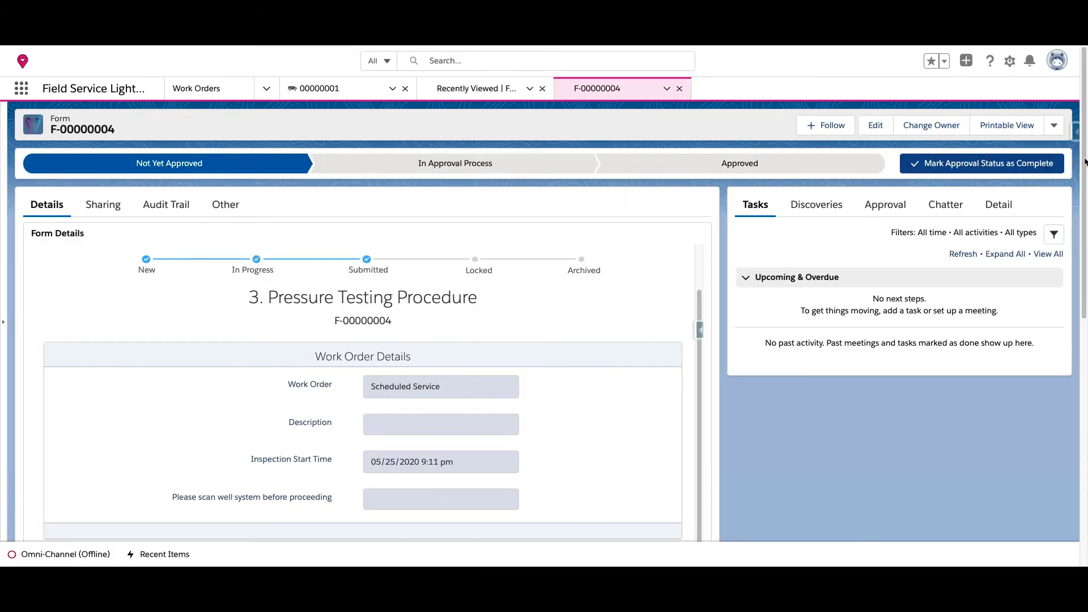
# - In Salesforce Field Service Lightning, review the answers on the submitted 3. Pressure Testing Procedure form
pyautogui.moveTo(1085, 160); pyautogui.dragTo(1083, 316)
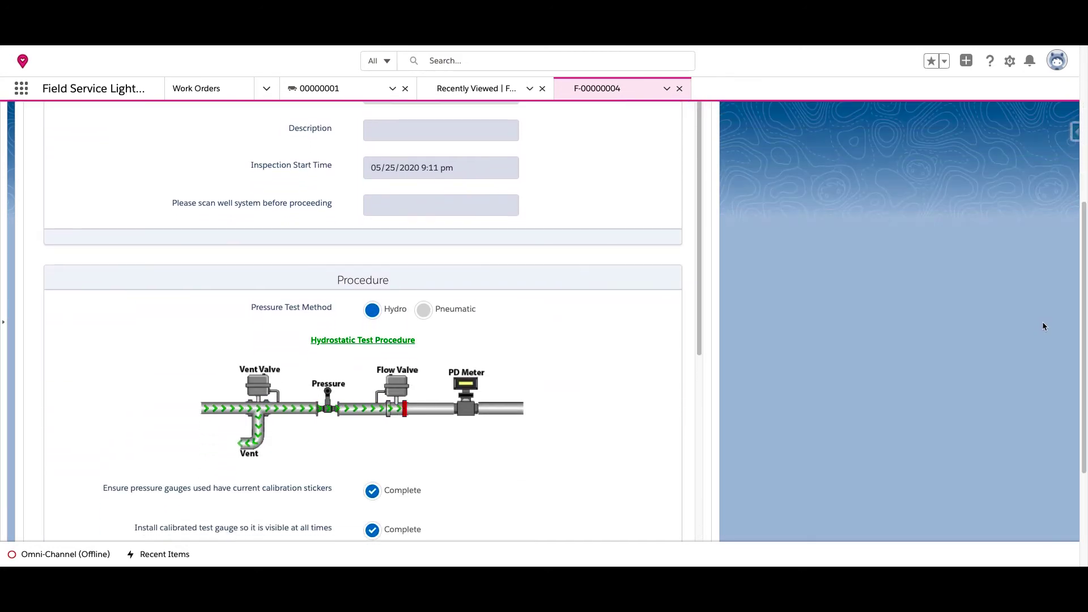